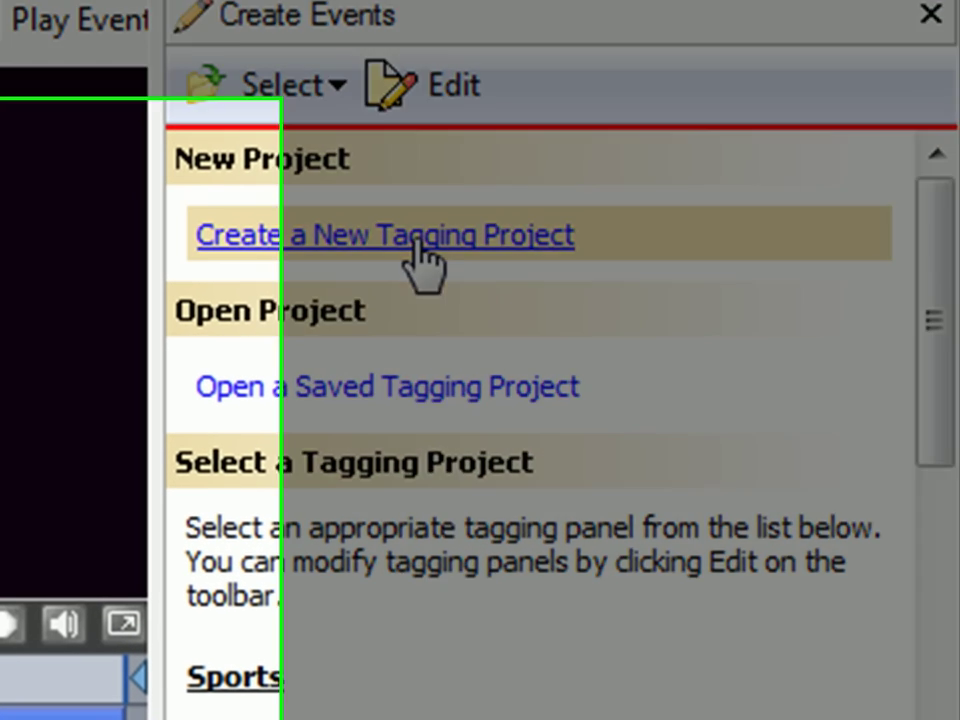
Create a new tagging project from the Blank Project template
left_click(413, 245)
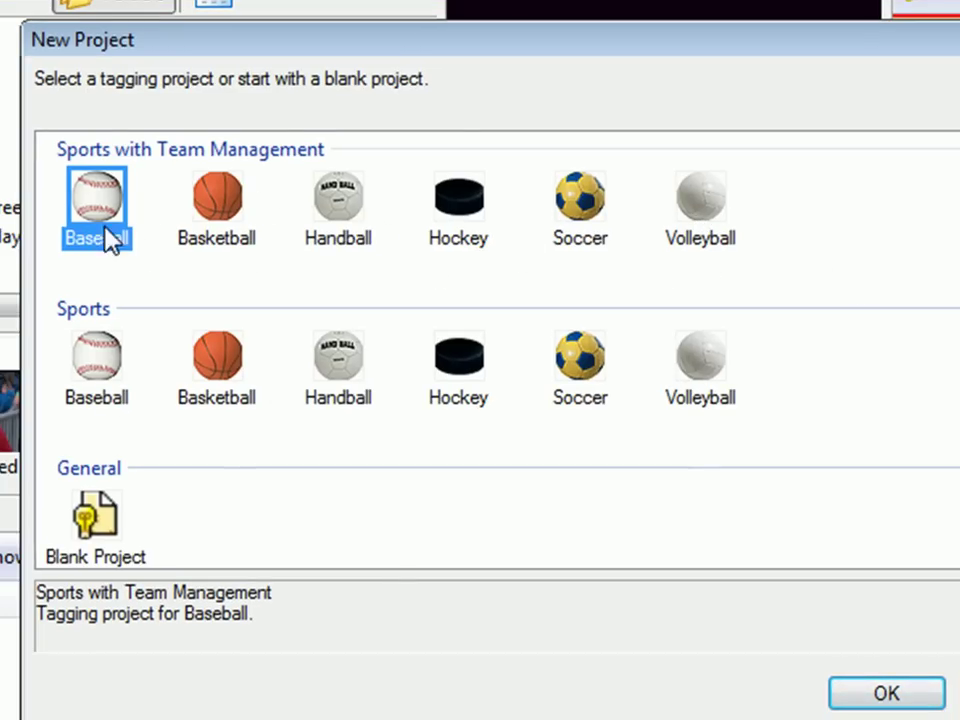
left_click(86, 515)
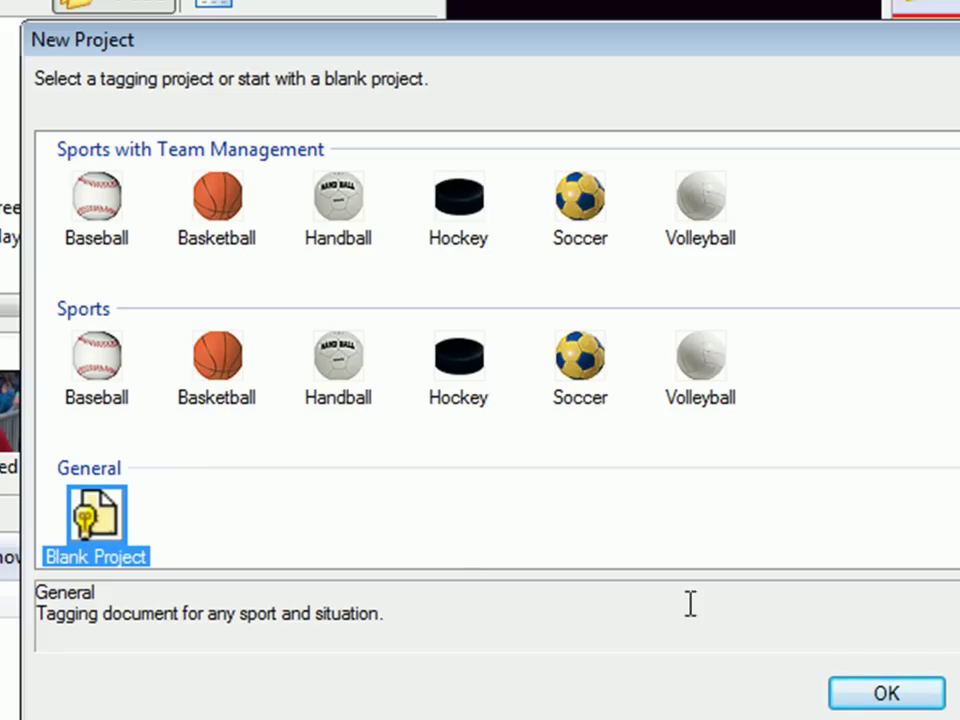
left_click(880, 697)
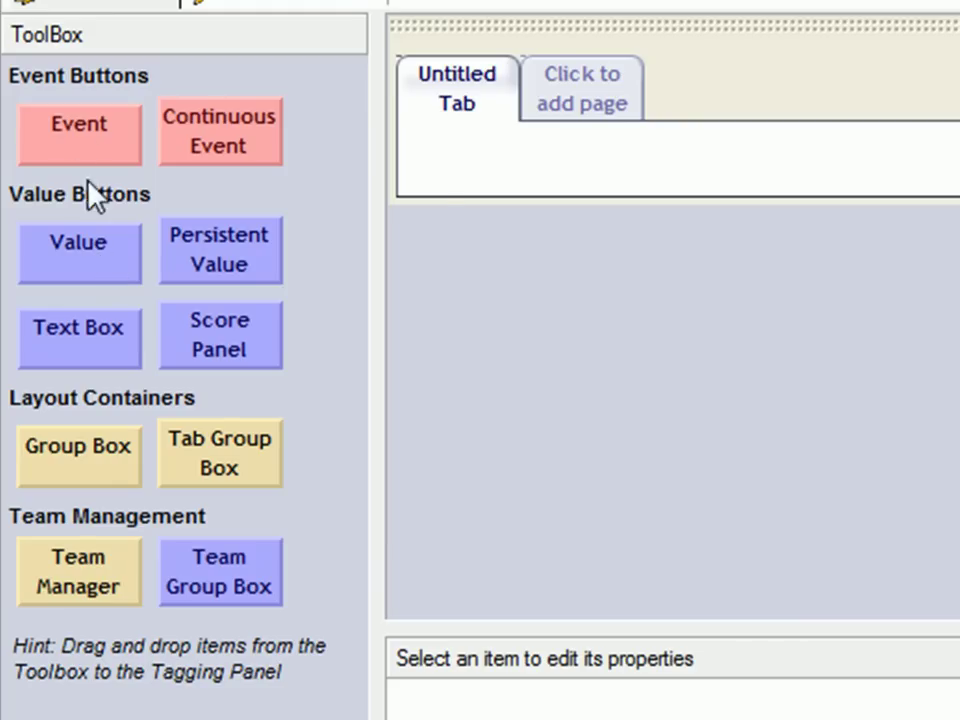
Add four Event buttons in a row to the first untitled tab of the tagging panel
left_click_drag(80, 148, 470, 168)
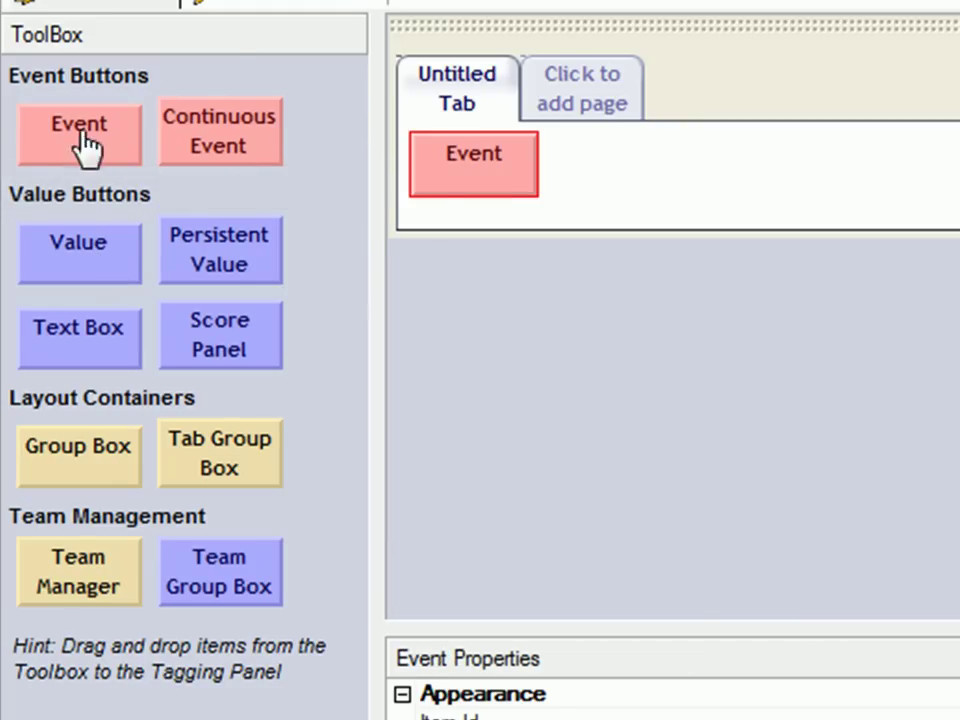
left_click_drag(86, 150, 624, 184)
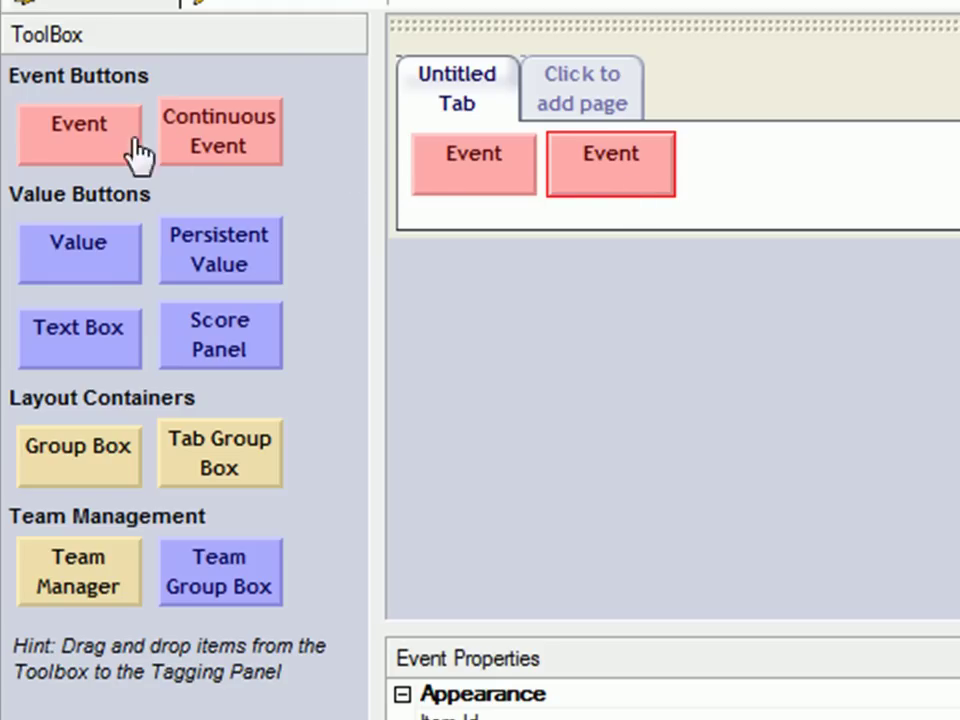
left_click_drag(133, 154, 789, 163)
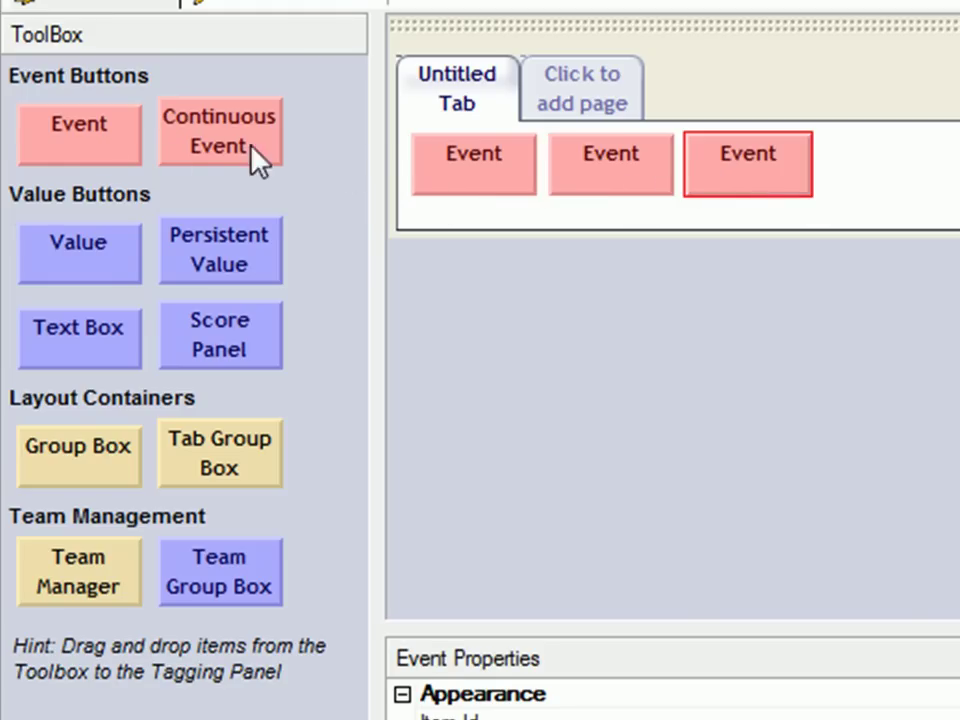
left_click_drag(97, 138, 887, 172)
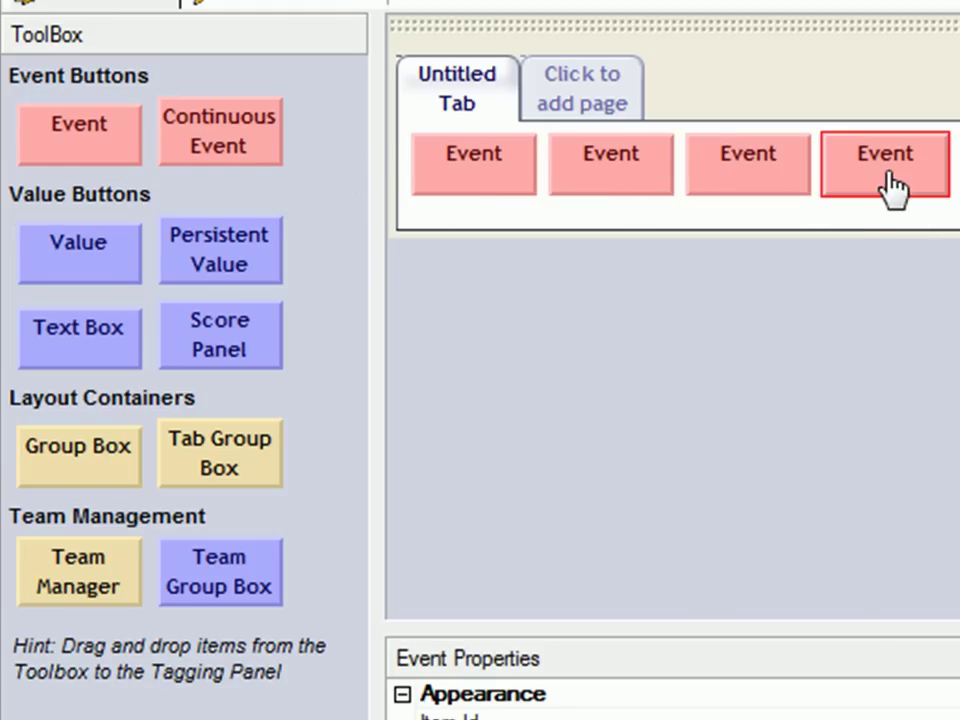
Add a second page to the tagging panel and place two Value buttons on it
left_click(575, 110)
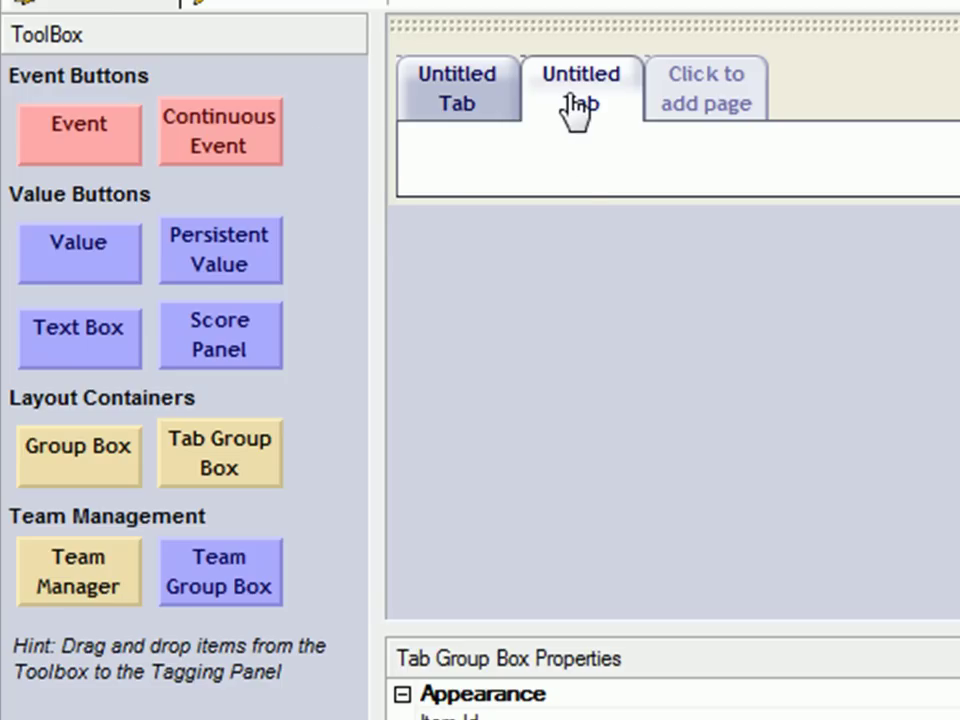
left_click_drag(102, 258, 471, 163)
left_click_drag(90, 278, 640, 170)
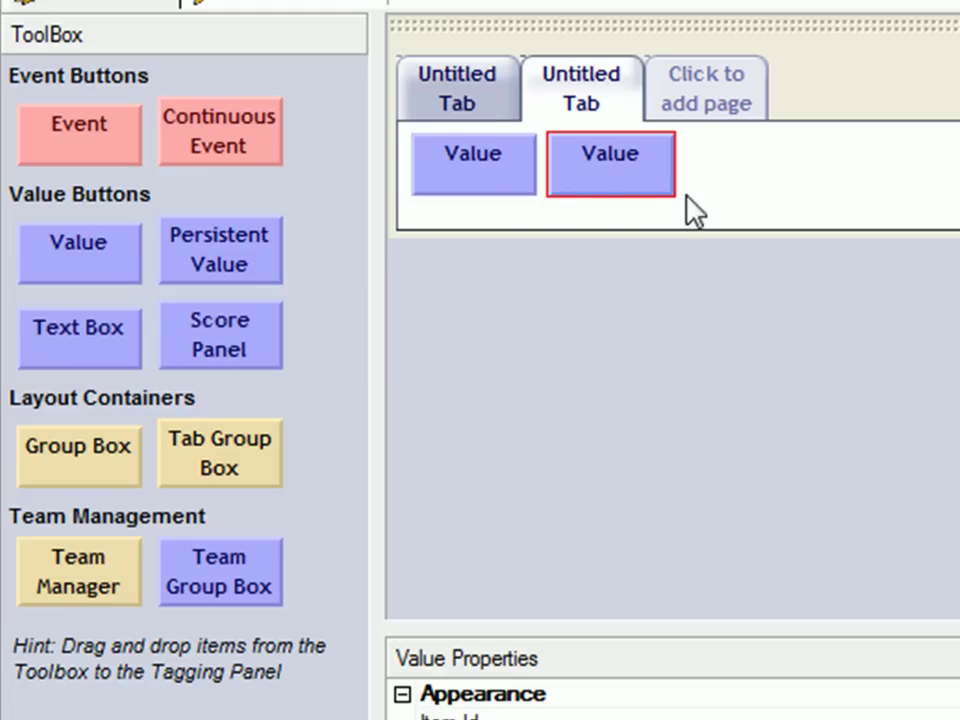
Change the label of the first Event button on the first tab to "Serve"
left_click(461, 104)
left_click(477, 176)
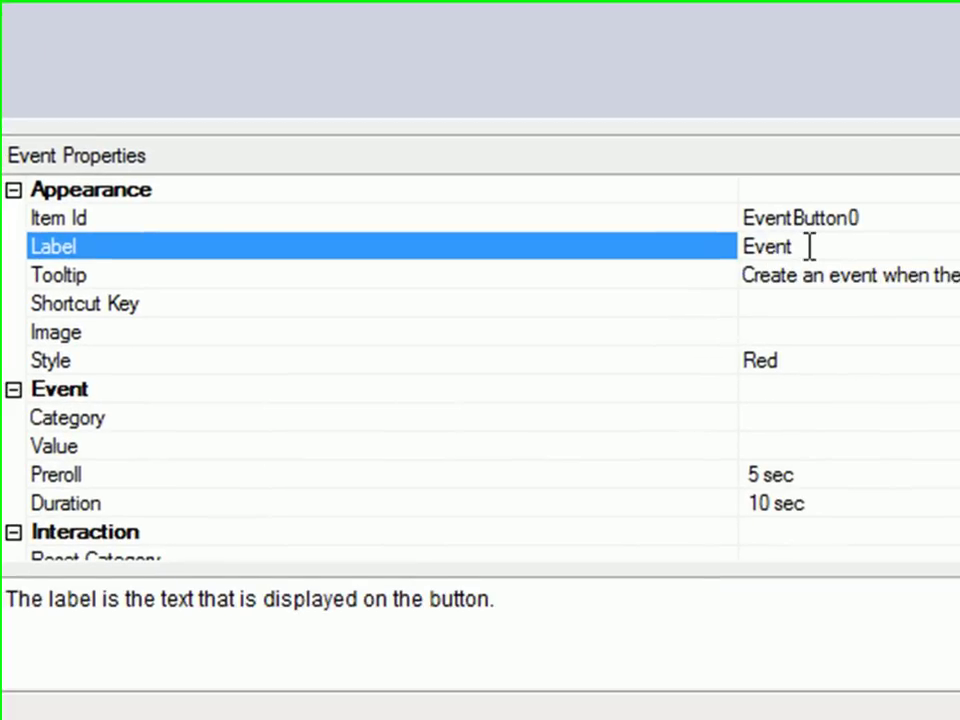
left_click(814, 242)
left_click_drag(814, 242, 737, 246)
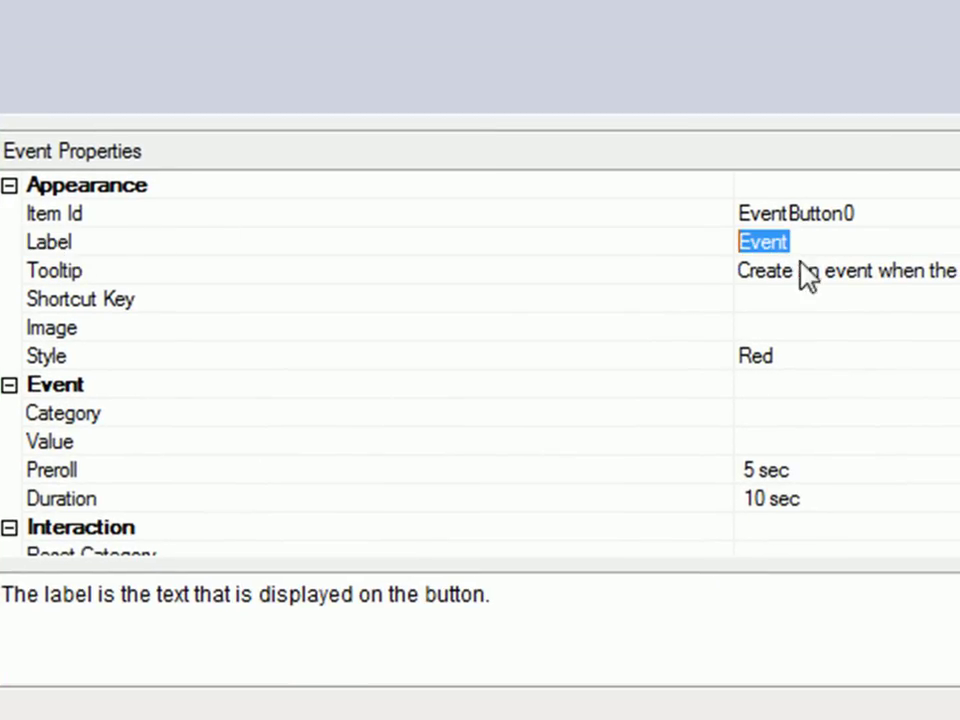
type("Serve")
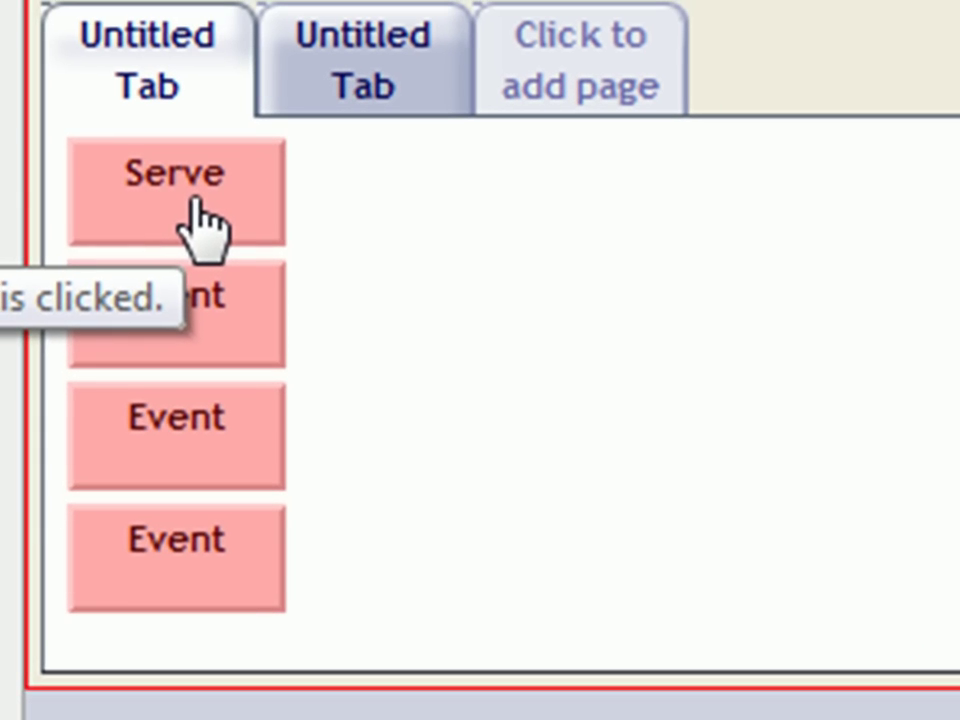
Assign the shortcut key 1 to the Serve button
left_click(197, 221)
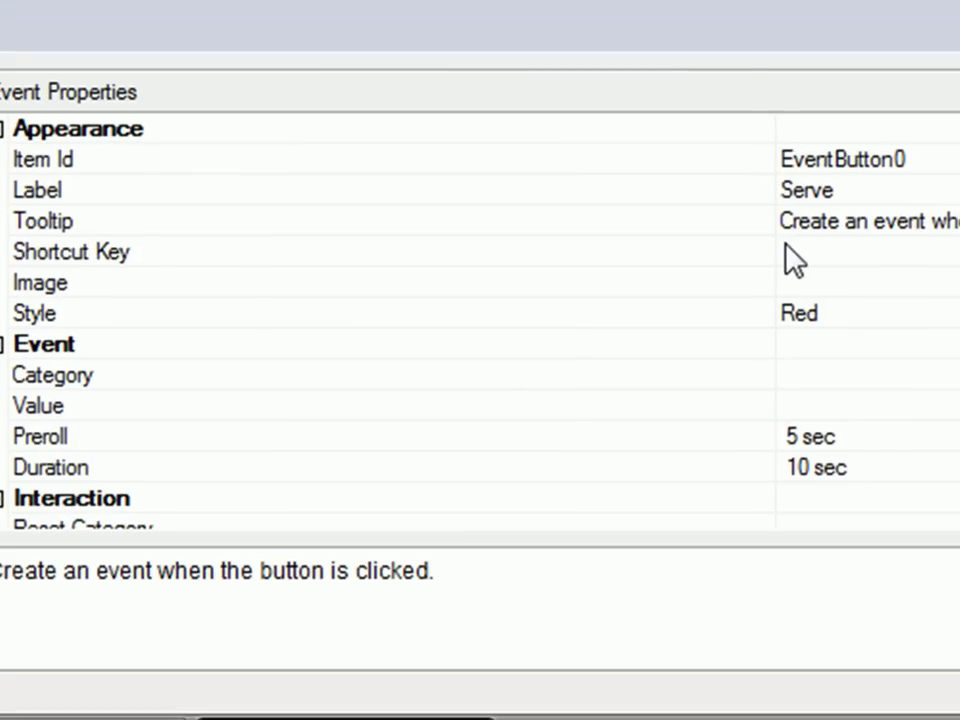
left_click(789, 251)
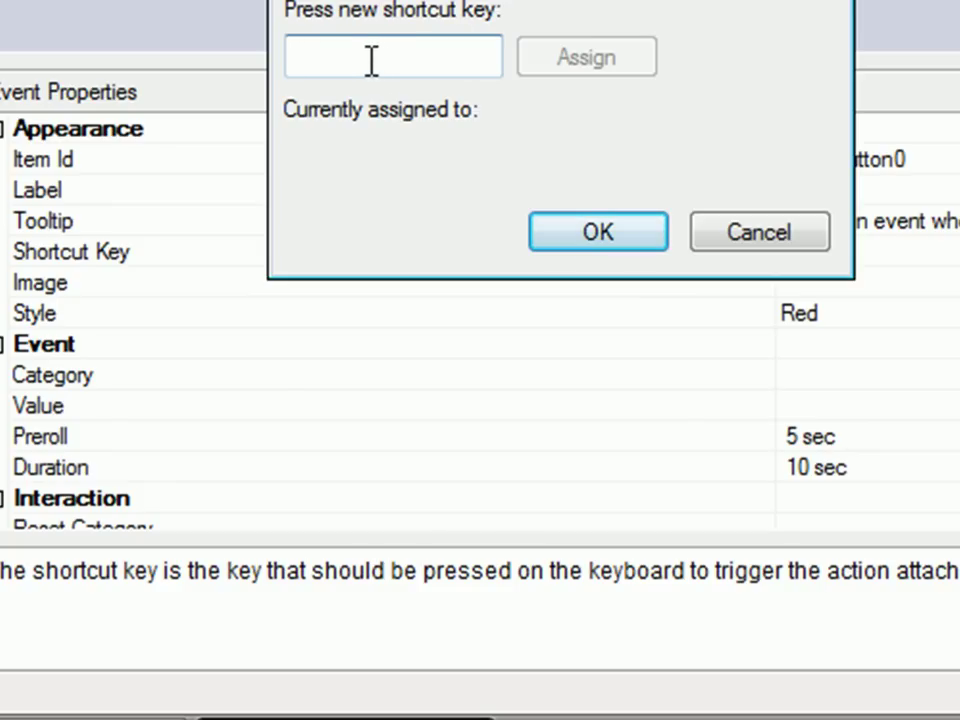
type("1")
left_click(596, 62)
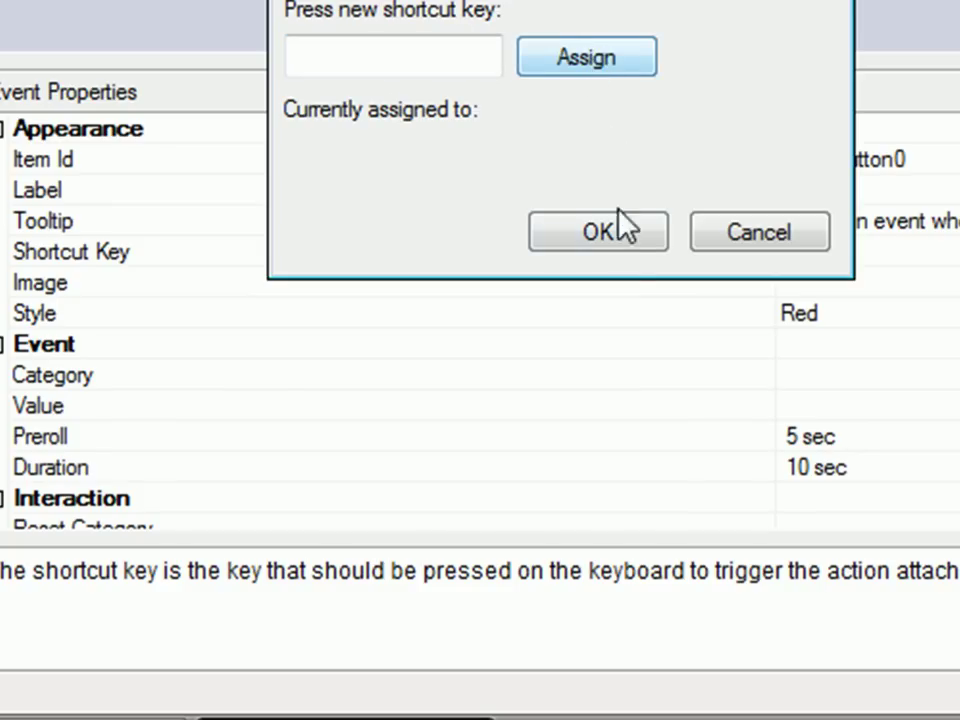
left_click(612, 242)
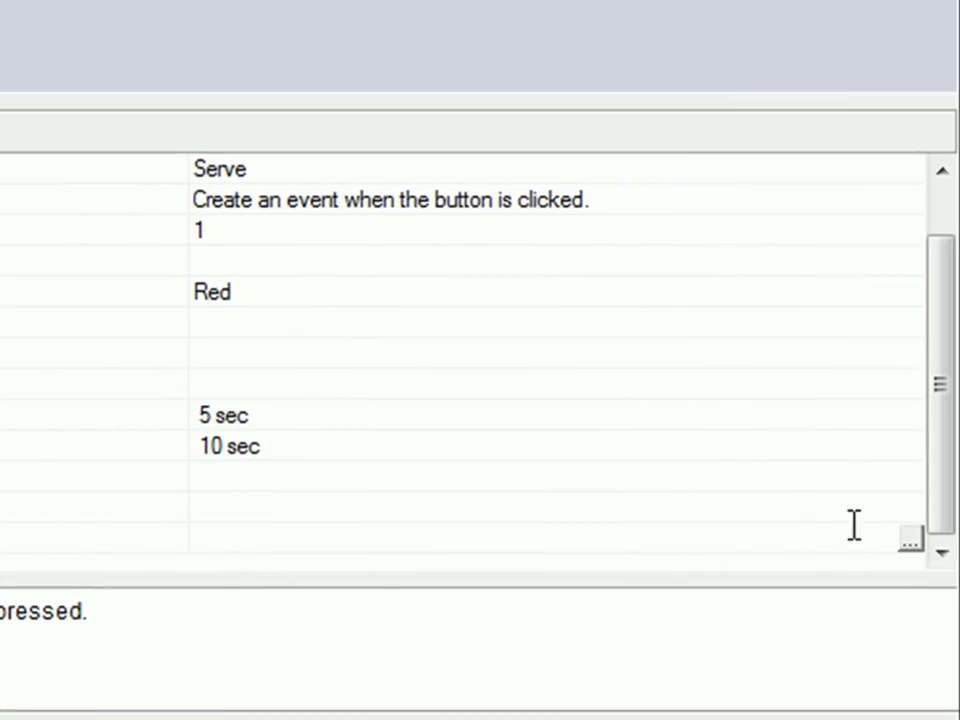
Set the Serve button's trigger to the second untitled tab, PropertyPage1
left_click(910, 540)
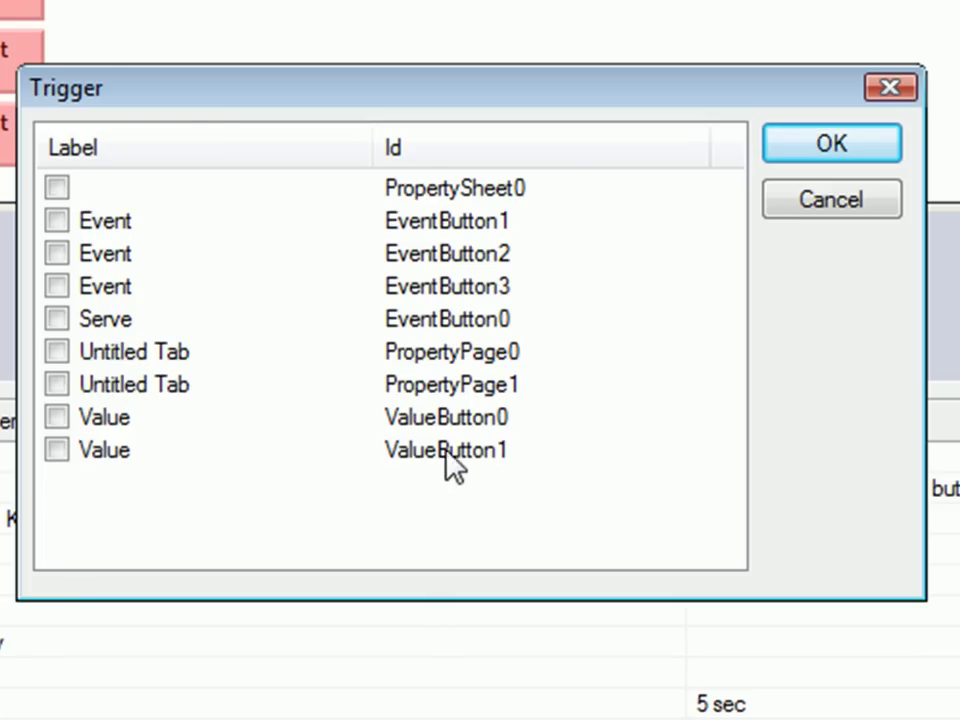
left_click(57, 385)
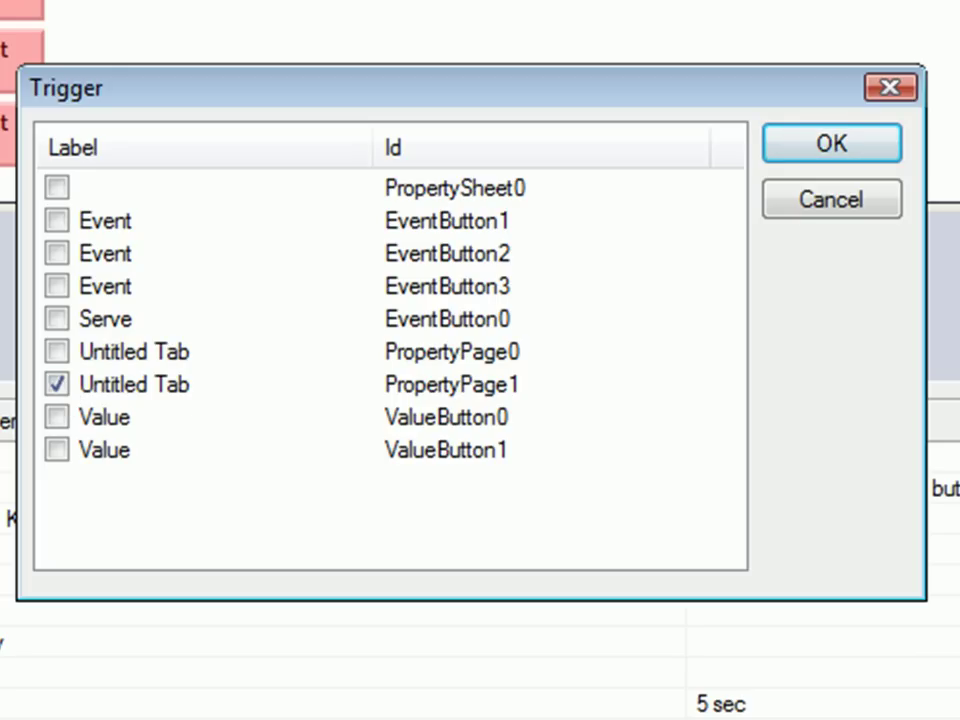
left_click(853, 150)
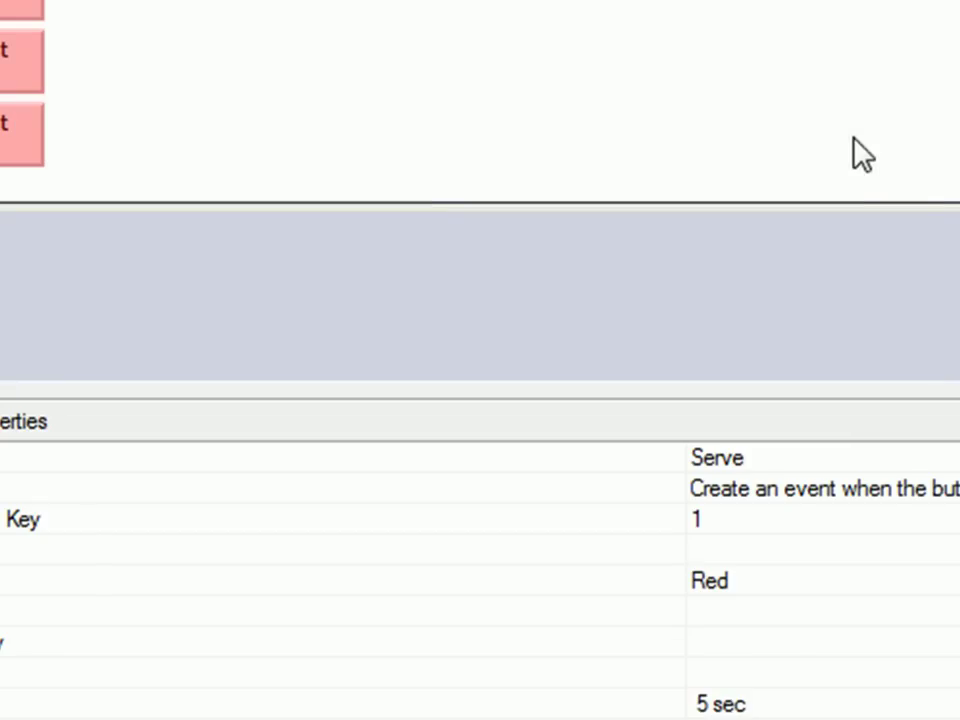
Change the label of the second event button, below Serve, to "Set"
left_click(8, 12)
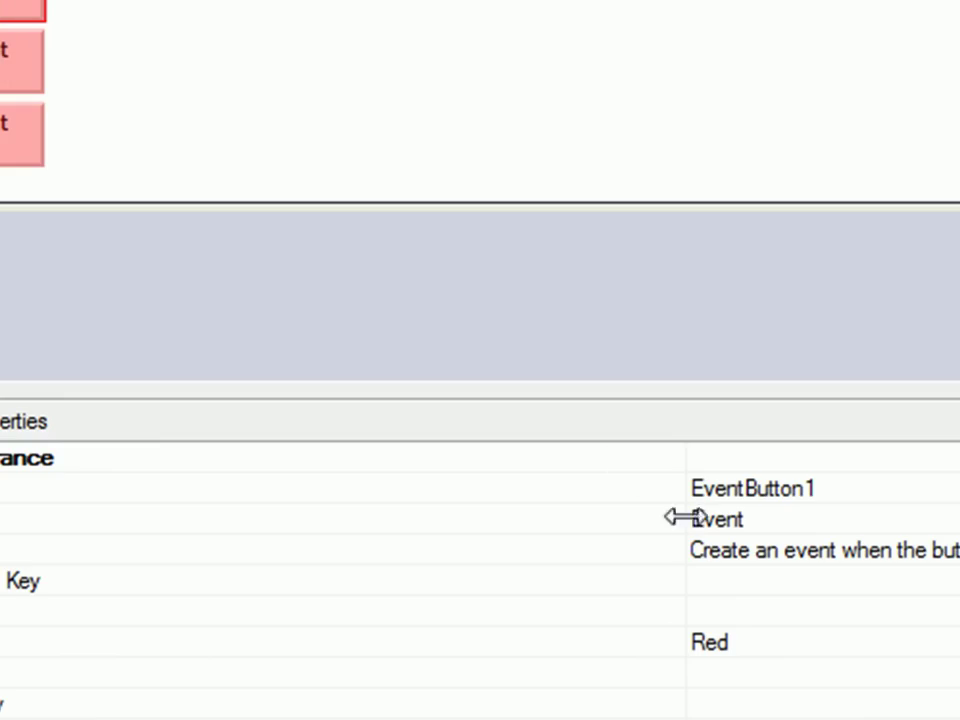
left_click(725, 520)
double_click(725, 520)
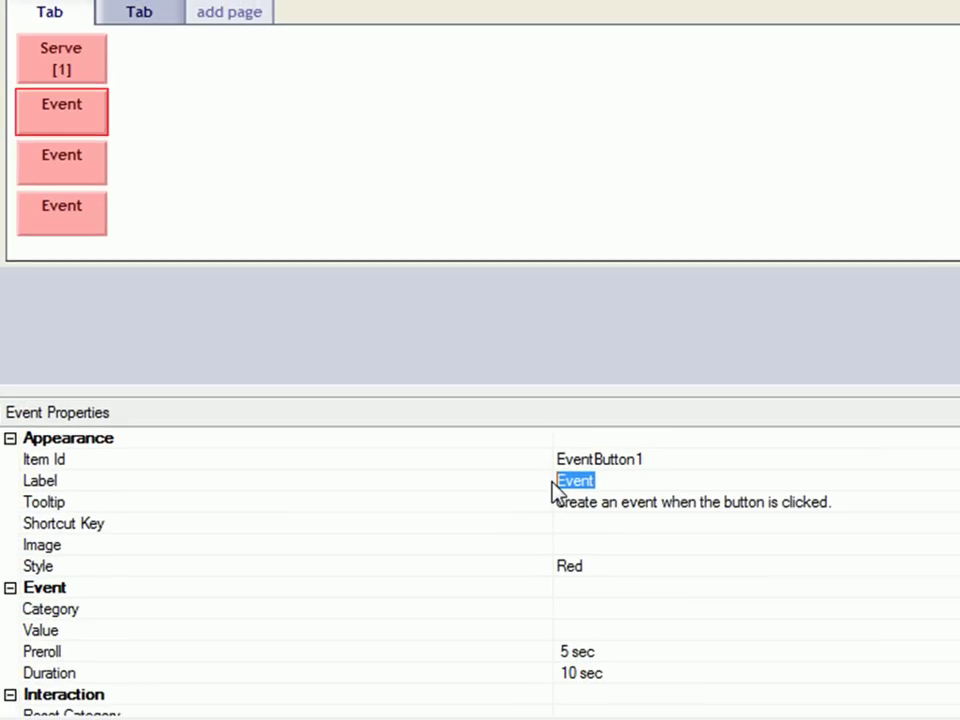
type("Set")
key("Return")
Set the Set button's trigger to the second untitled tab, PropertyPage1
scroll(700, 660, "down", 1)
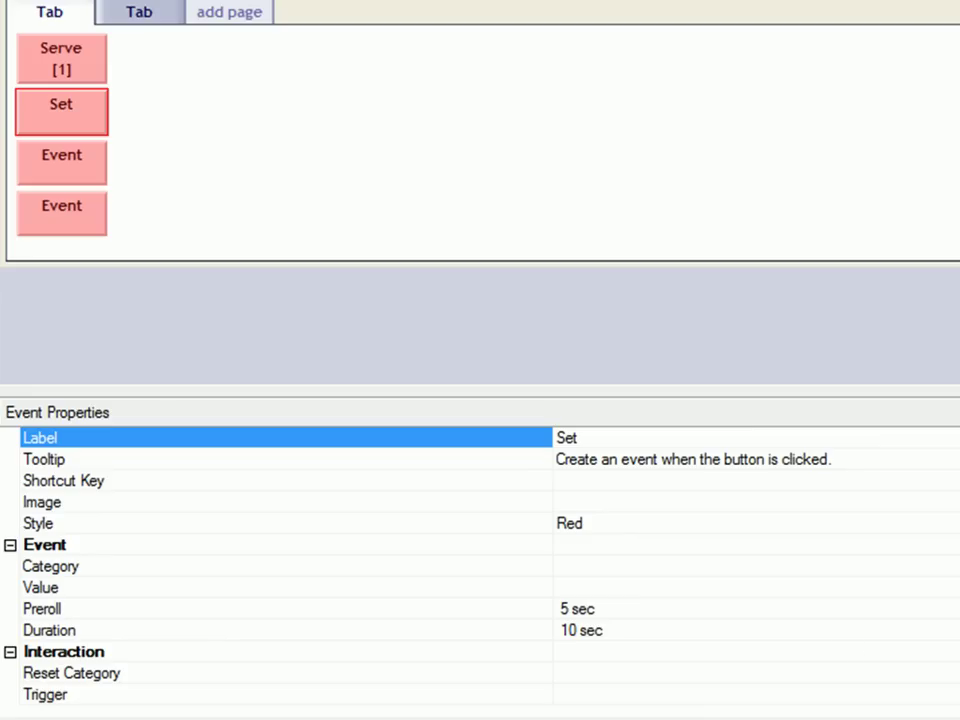
left_click(598, 697)
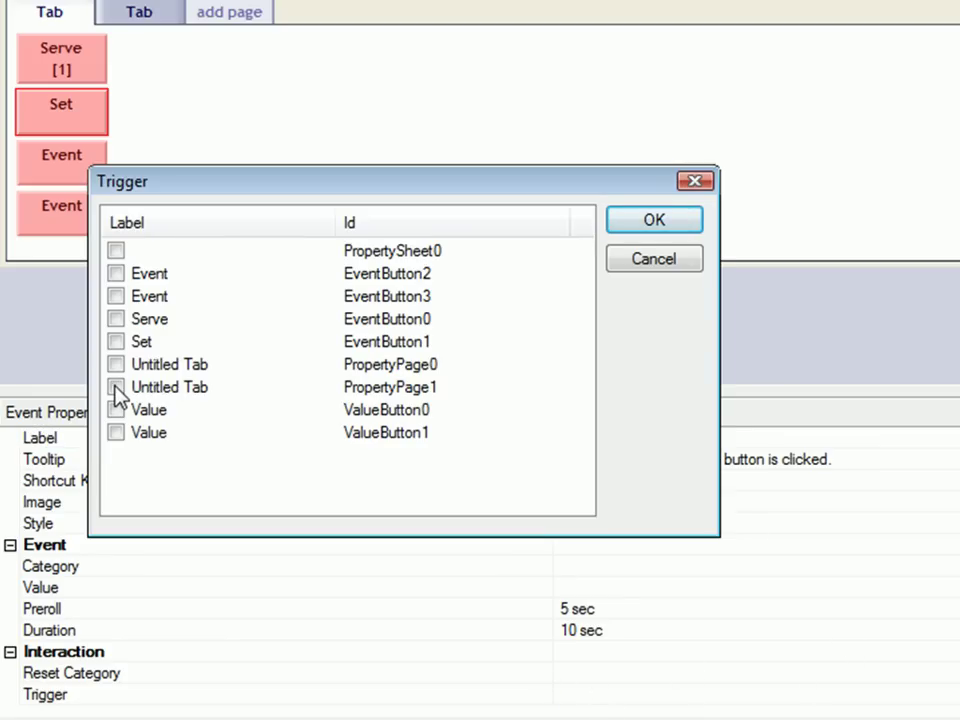
left_click(116, 387)
left_click(656, 224)
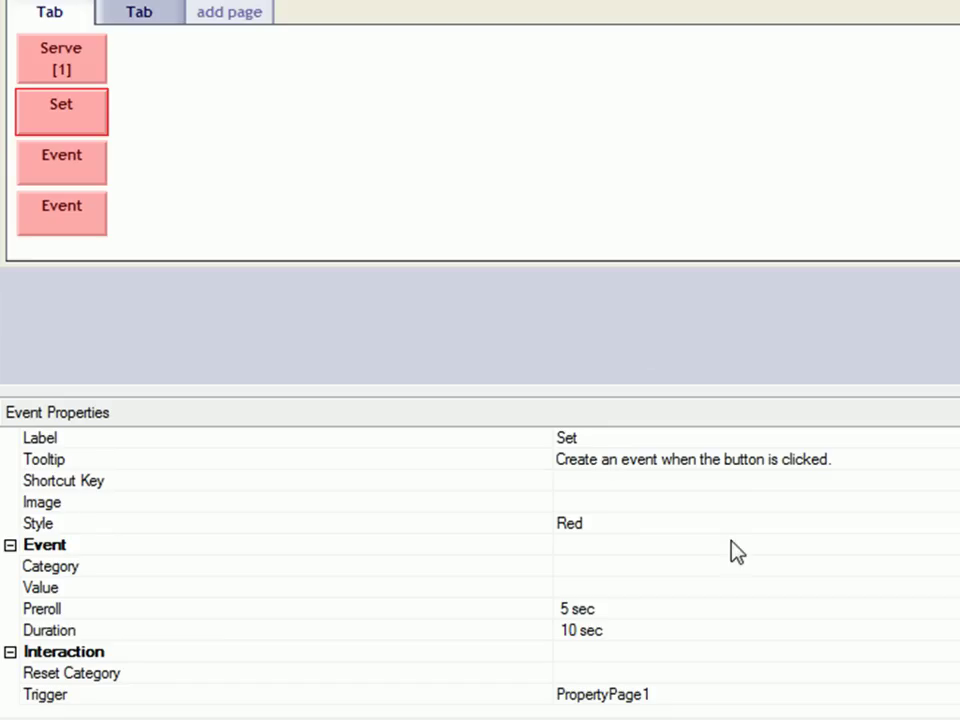
Assign the shortcut key 2 to the Set button
left_click(572, 481)
left_click(572, 481)
type("2")
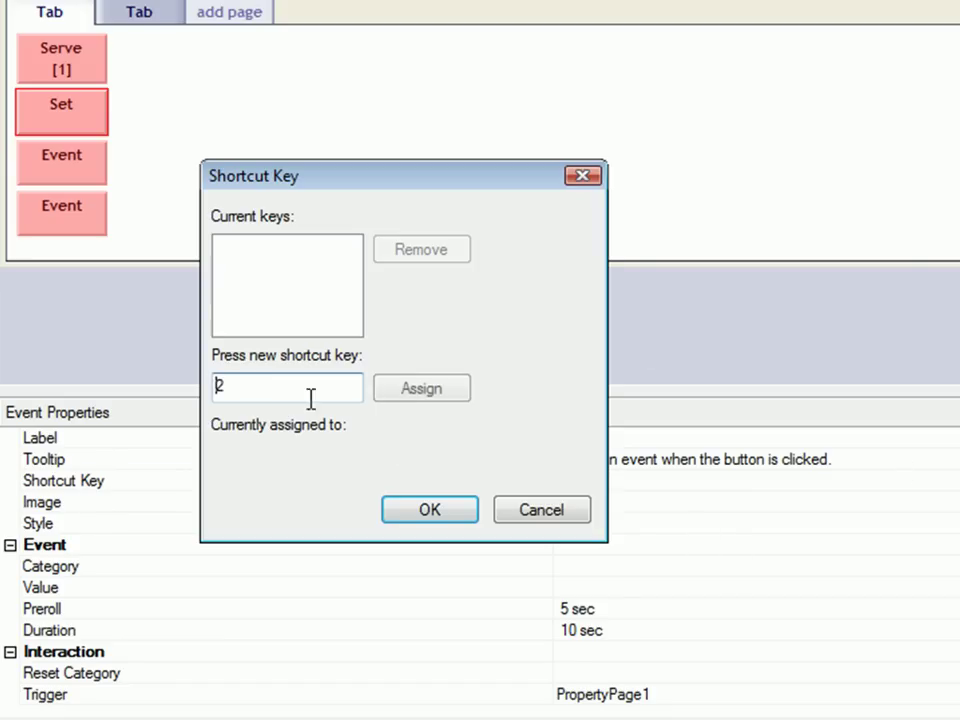
left_click(413, 390)
left_click(437, 511)
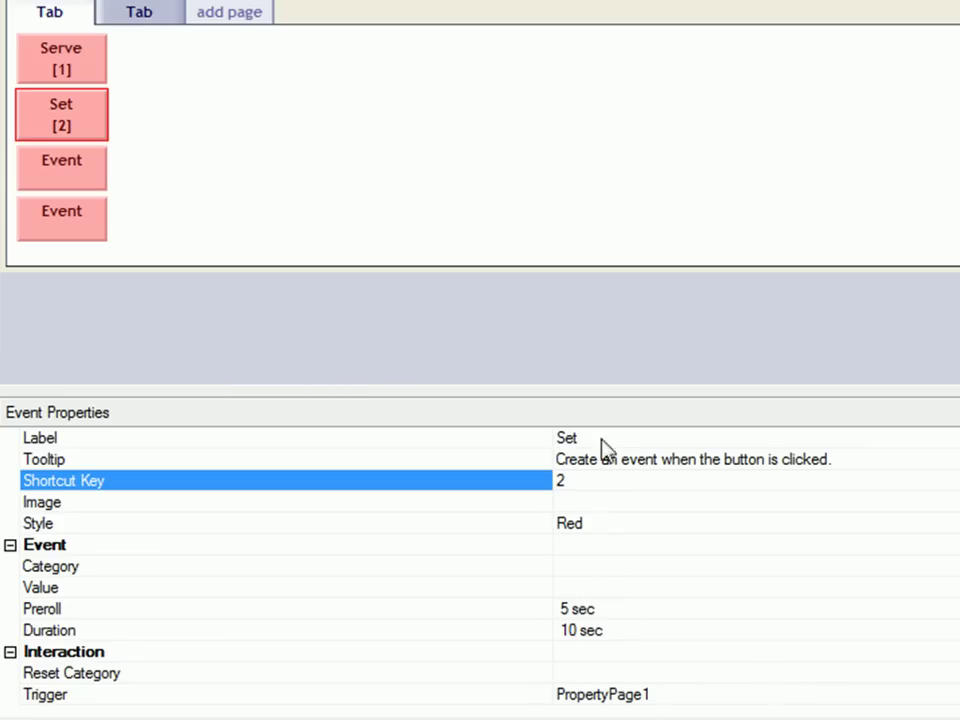
Change the label of the third event button, below Set, to "Dig"
left_click(67, 176)
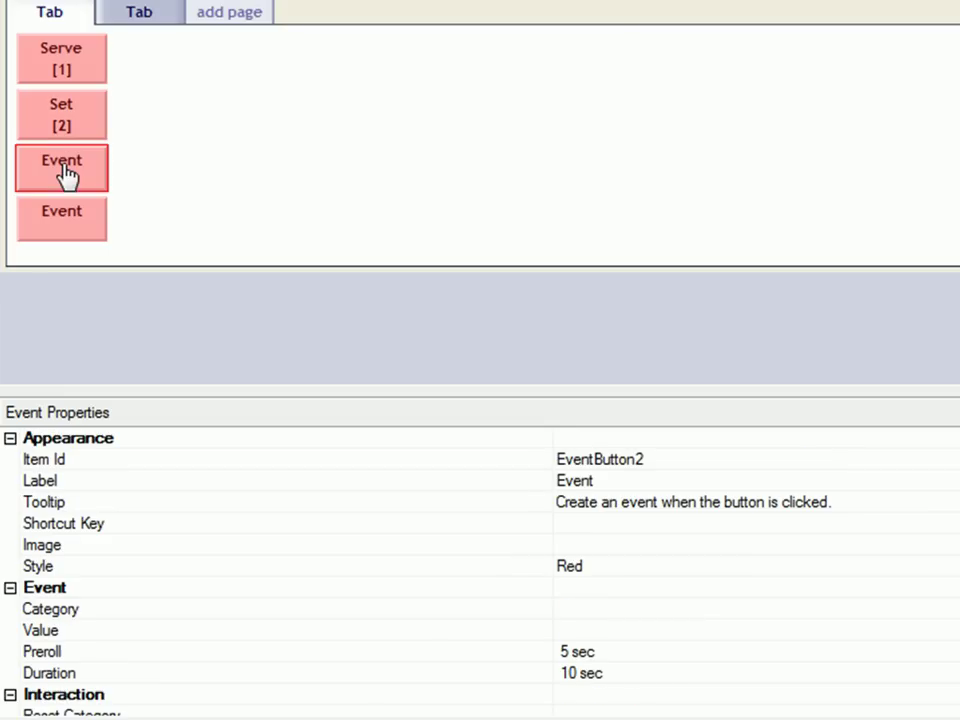
left_click(579, 484)
left_click_drag(613, 480, 553, 480)
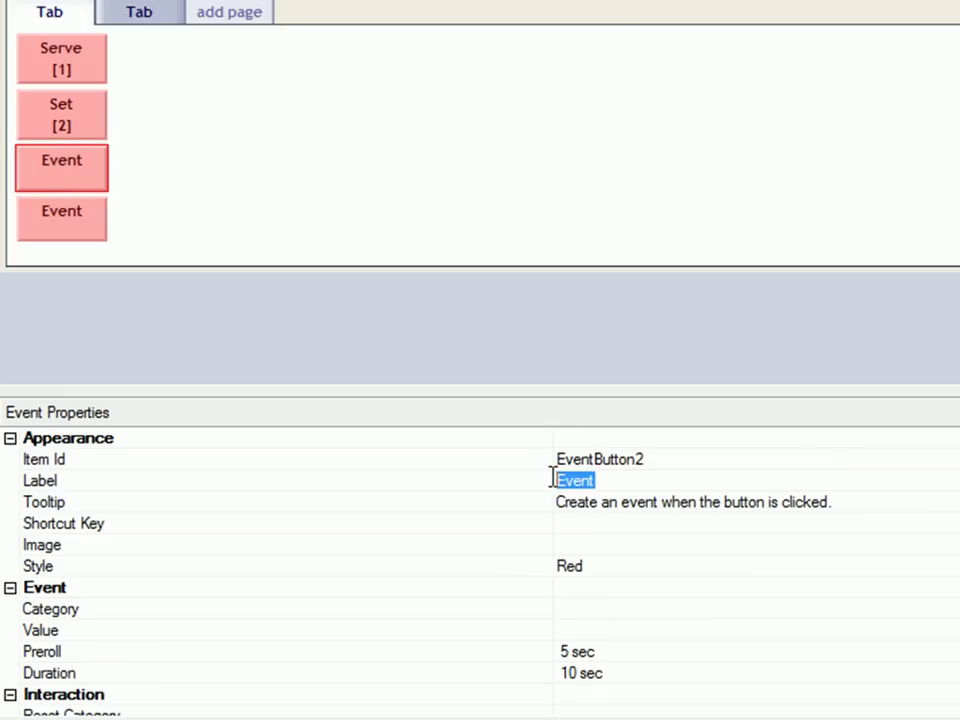
type("Dig")
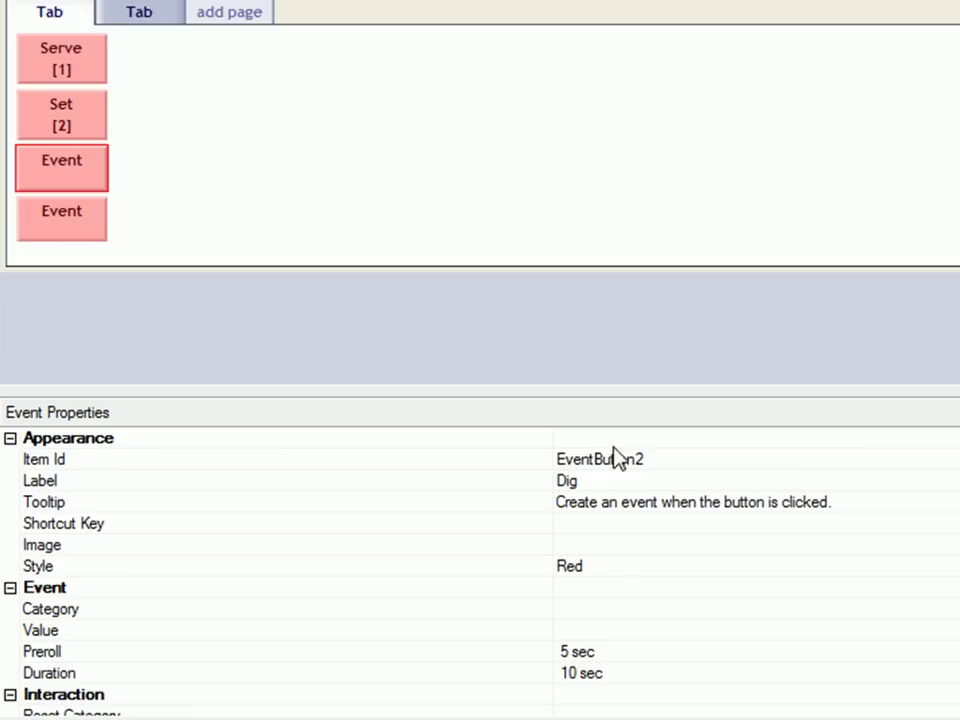
key("Return")
Assign the shortcut key 3 to the Dig button
left_click(655, 523)
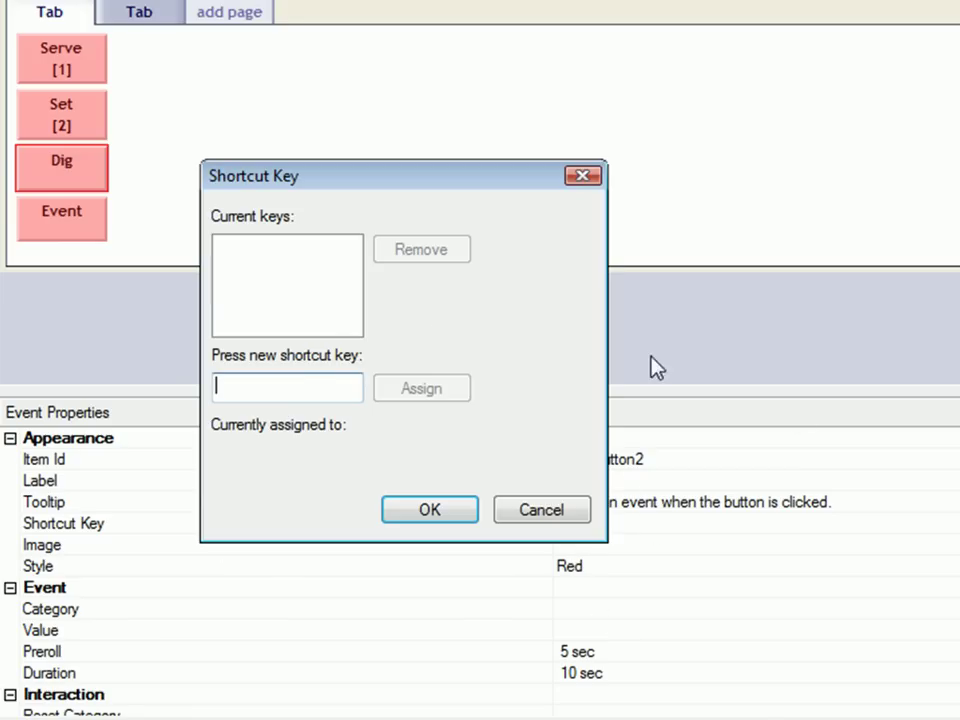
key("3")
left_click(425, 390)
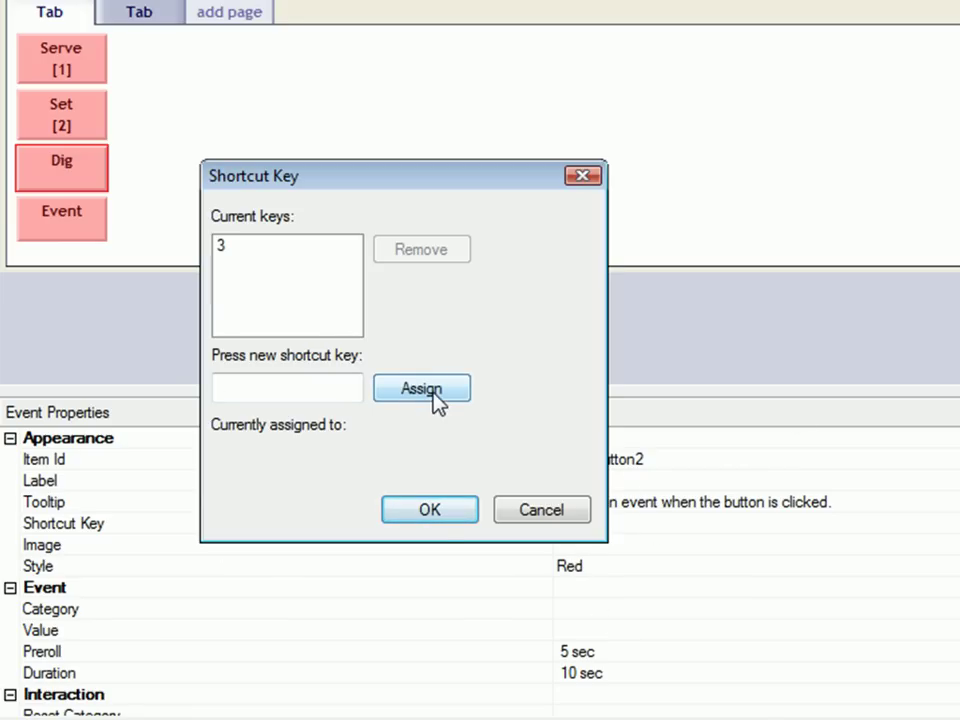
left_click(430, 511)
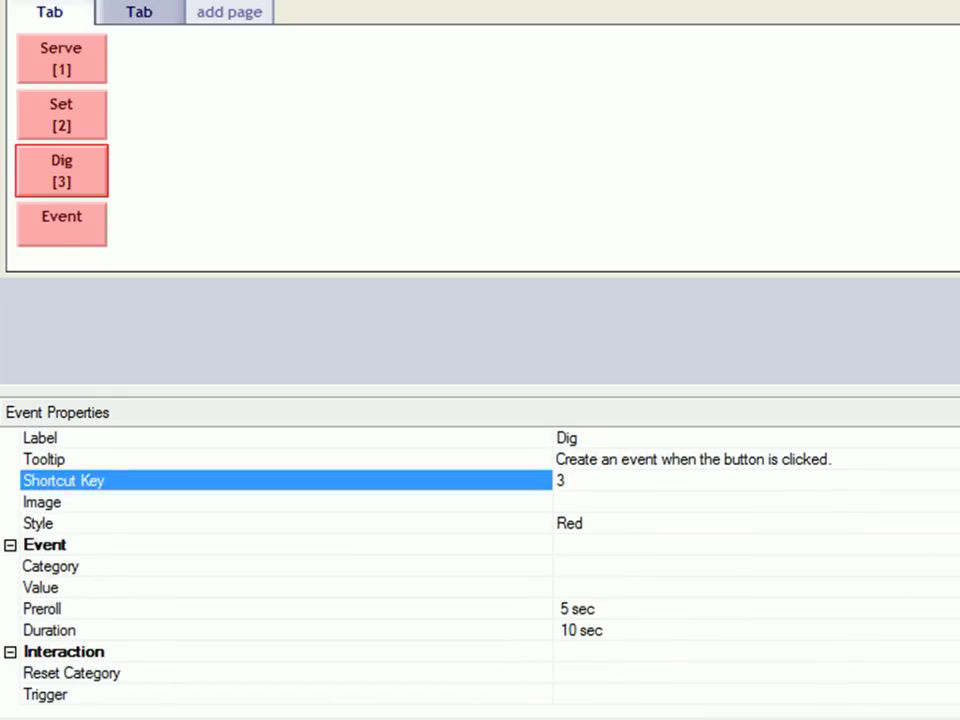
Set the Dig button's trigger to the second untitled tab, PropertyPage1
left_click(588, 703)
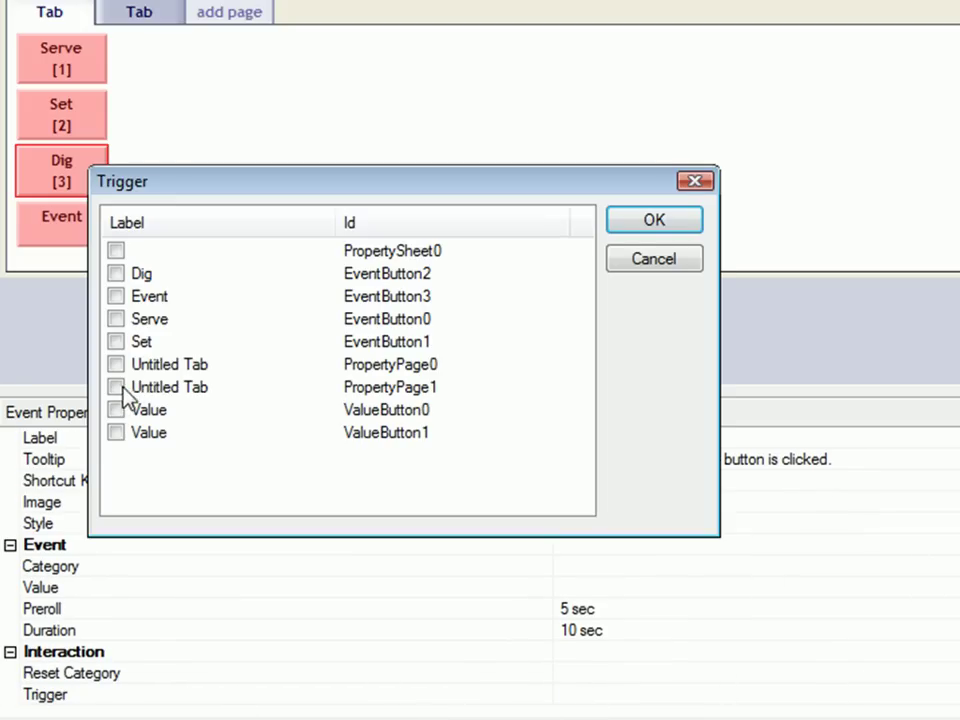
left_click(117, 387)
left_click(656, 224)
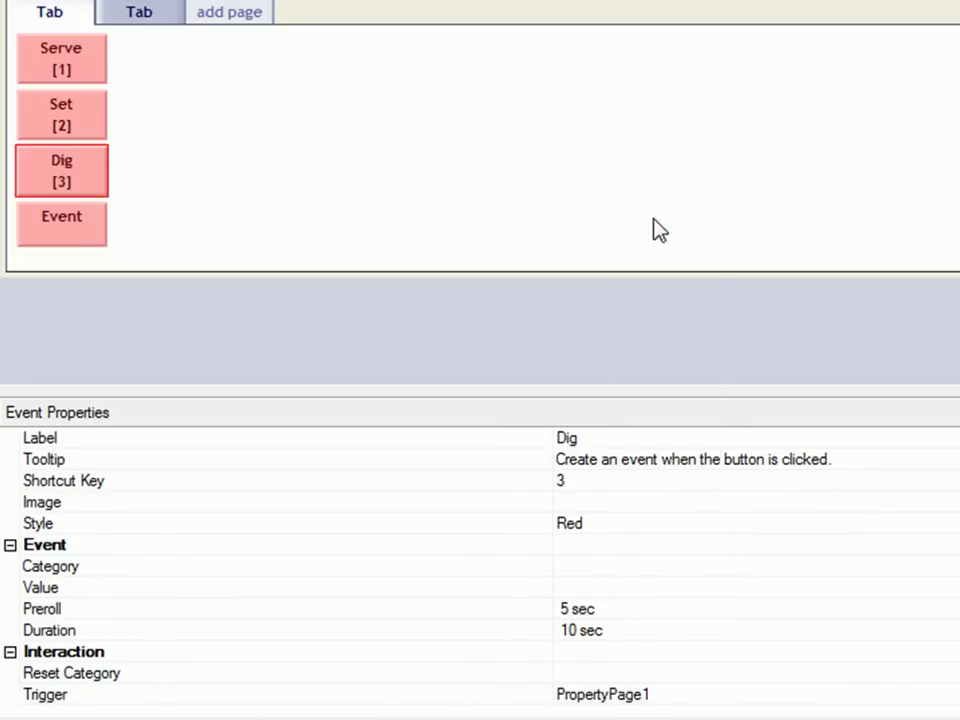
Change the label of the fourth event button, below Dig, to "Spike"
left_click(60, 240)
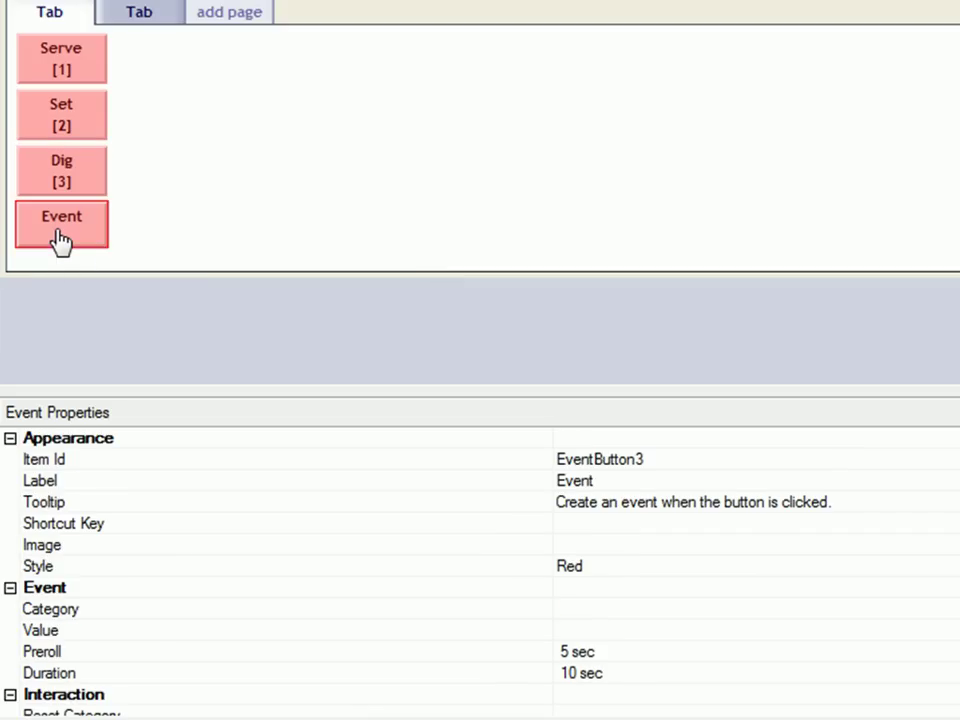
left_click(578, 485)
left_click(546, 480)
type("Spike")
key("Return")
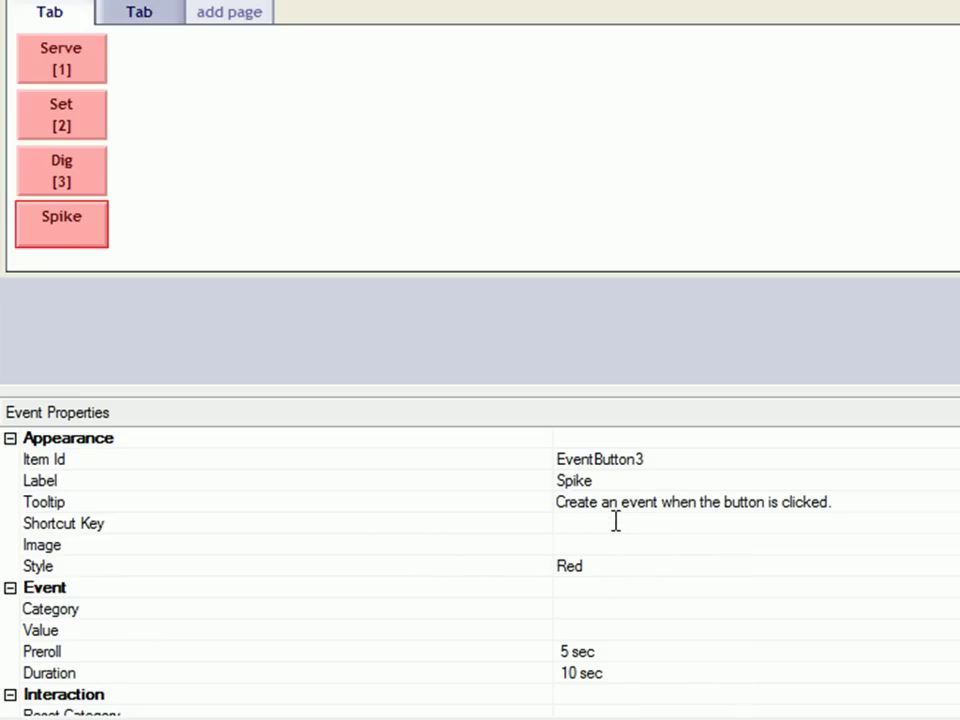
Assign the shortcut key 4 to the Spike button
left_click(580, 523)
key("4")
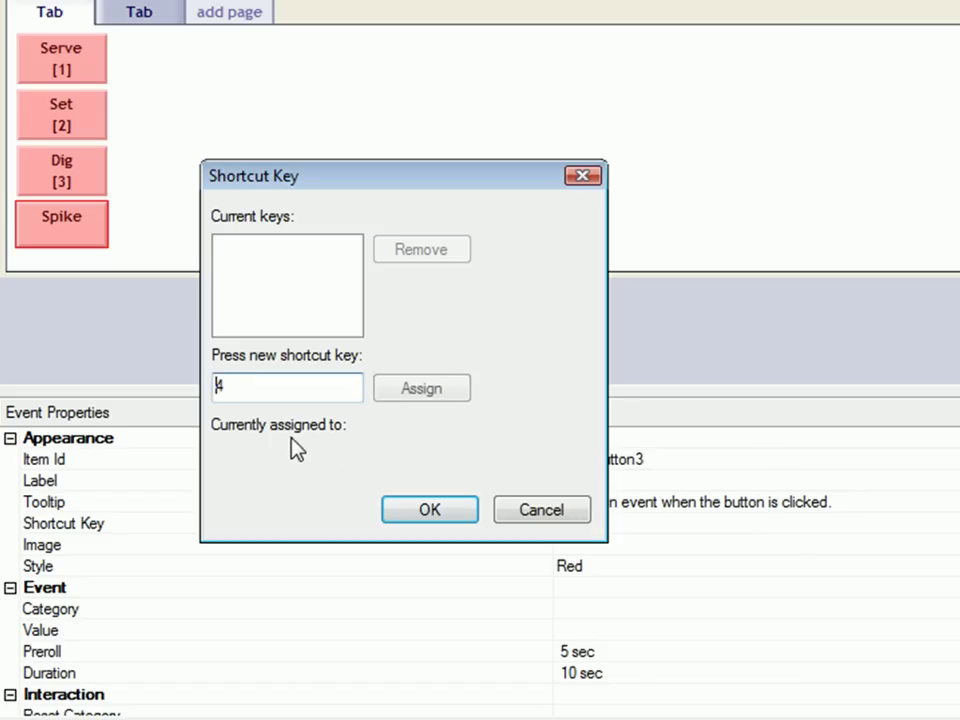
left_click(410, 390)
left_click(450, 518)
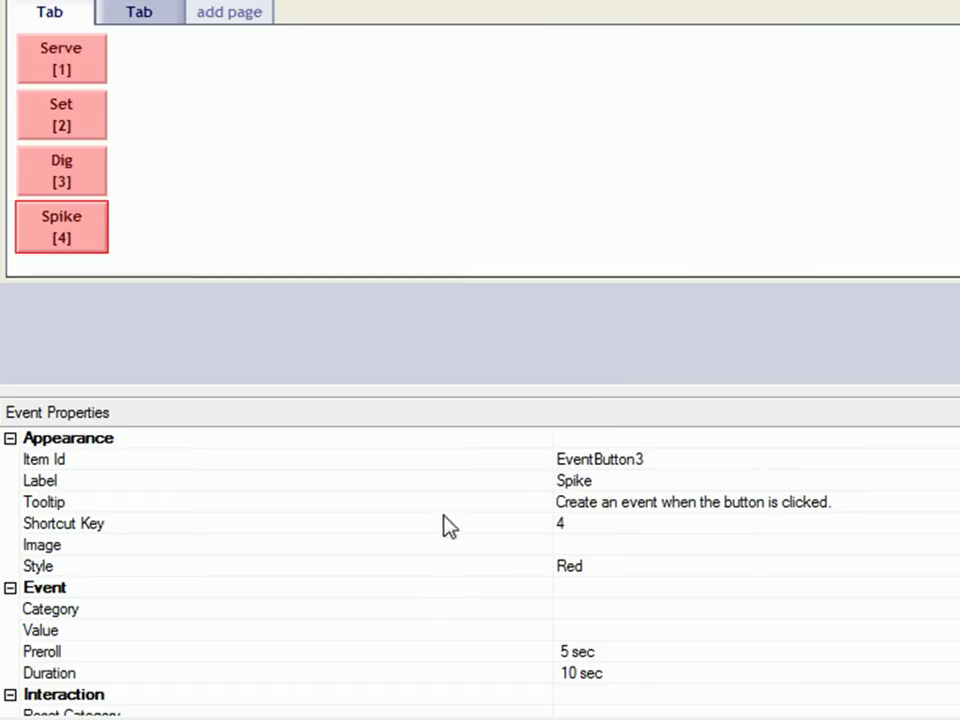
Set the Spike button's trigger to the second untitled tab, PropertyPage1
scroll(771, 711, "down", 1)
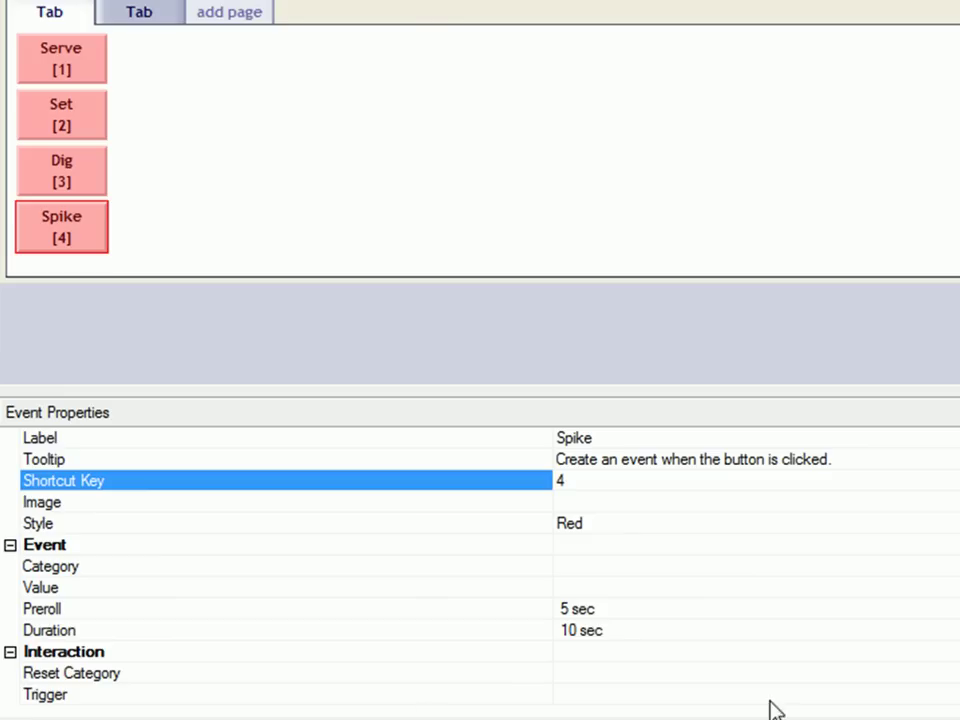
left_click(615, 697)
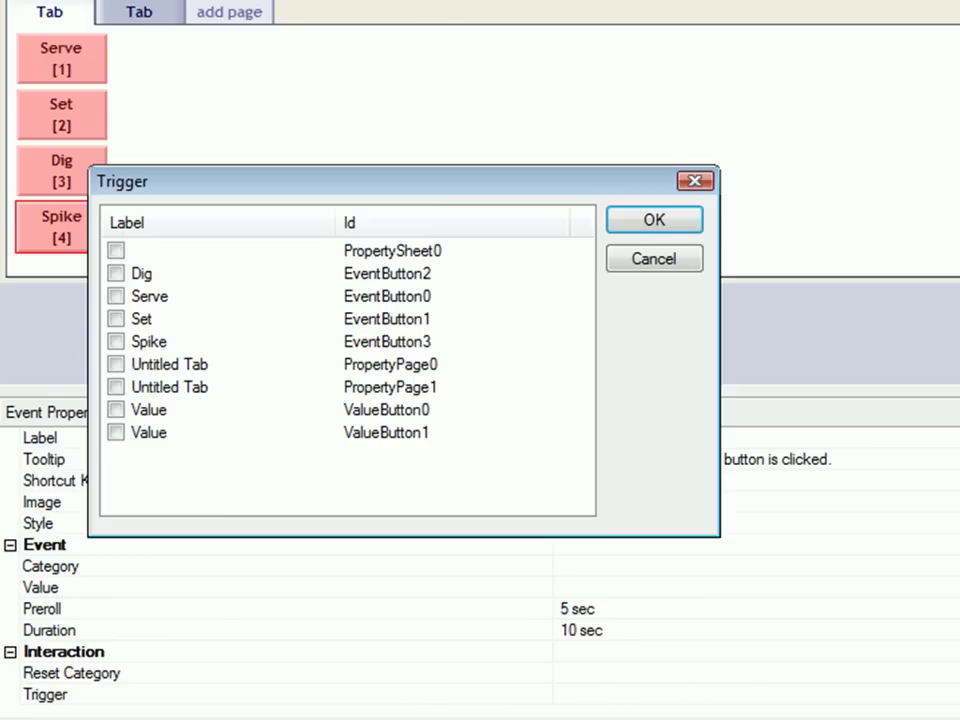
left_click(116, 387)
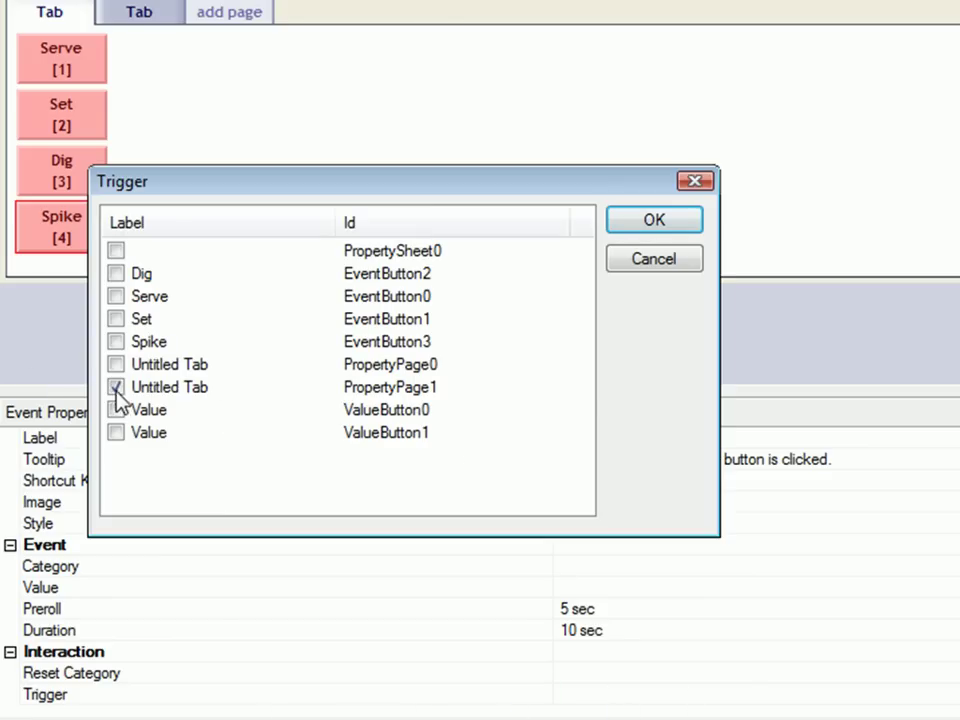
left_click(656, 225)
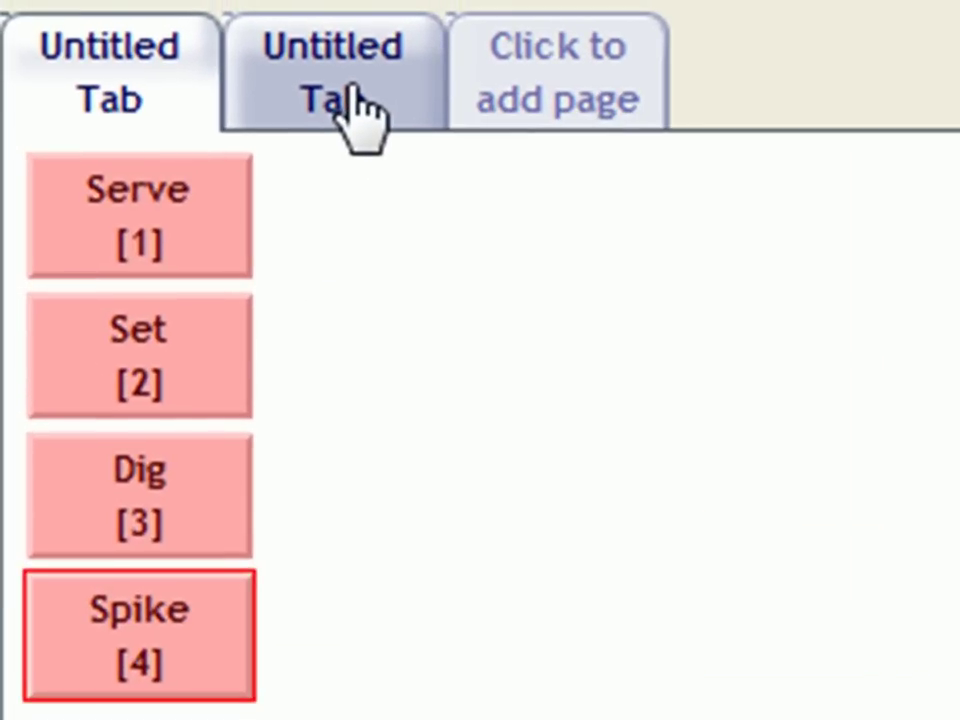
On the second untitled tab, change the label of the first value button to "Successful"
left_click(170, 18)
left_click(125, 205)
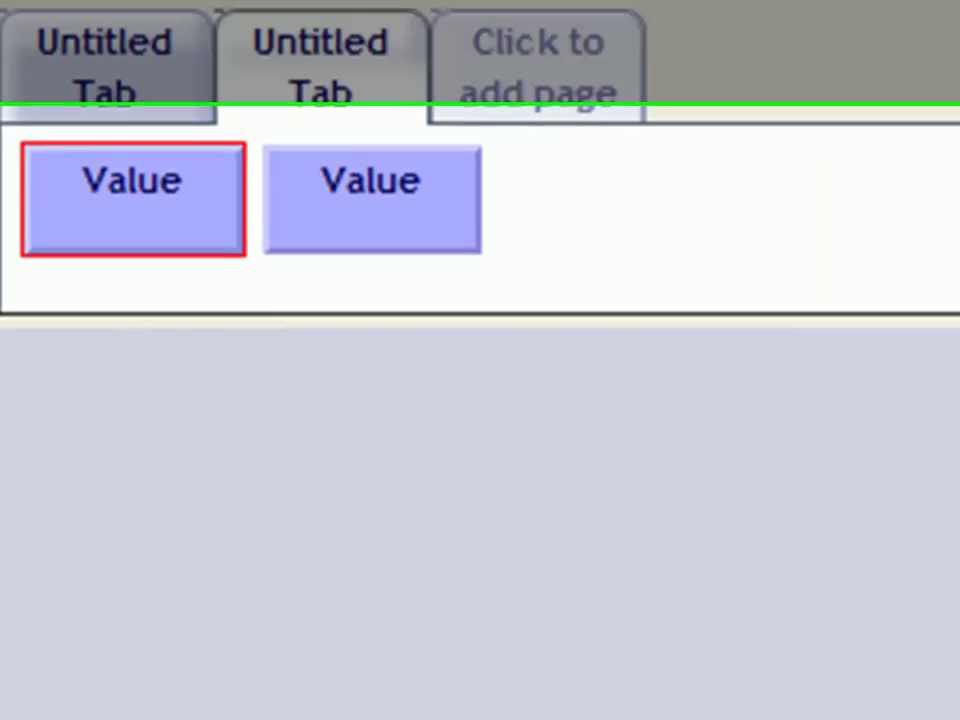
left_click(824, 689)
type("Succes")
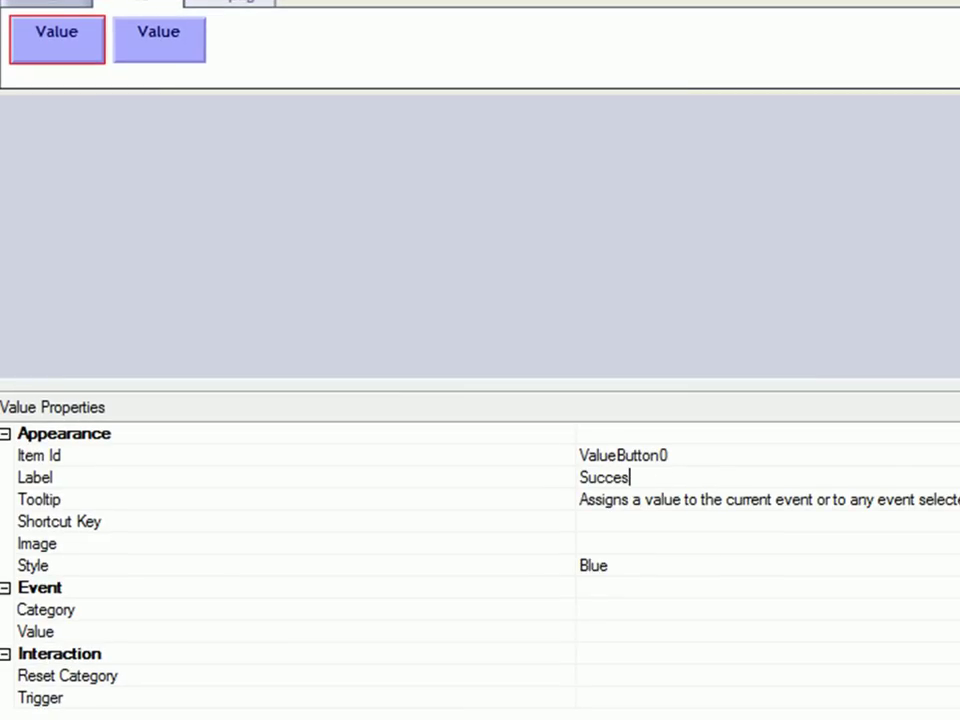
type("sfuk")
left_click(604, 302)
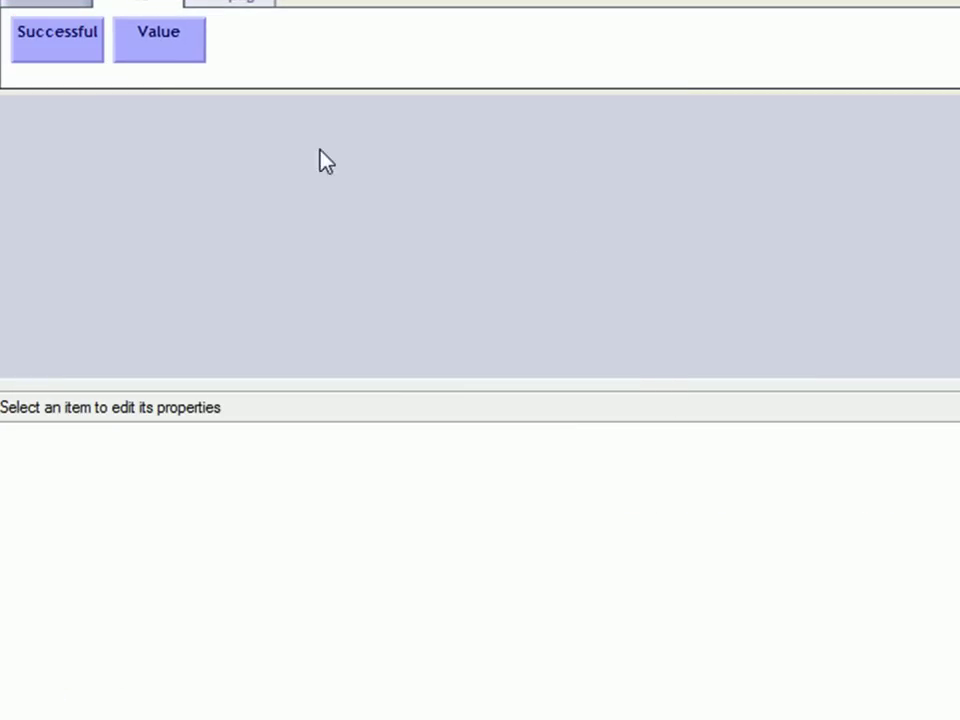
Change the label of the second value button, beside Successful, to "Unsuccessful"
left_click(158, 52)
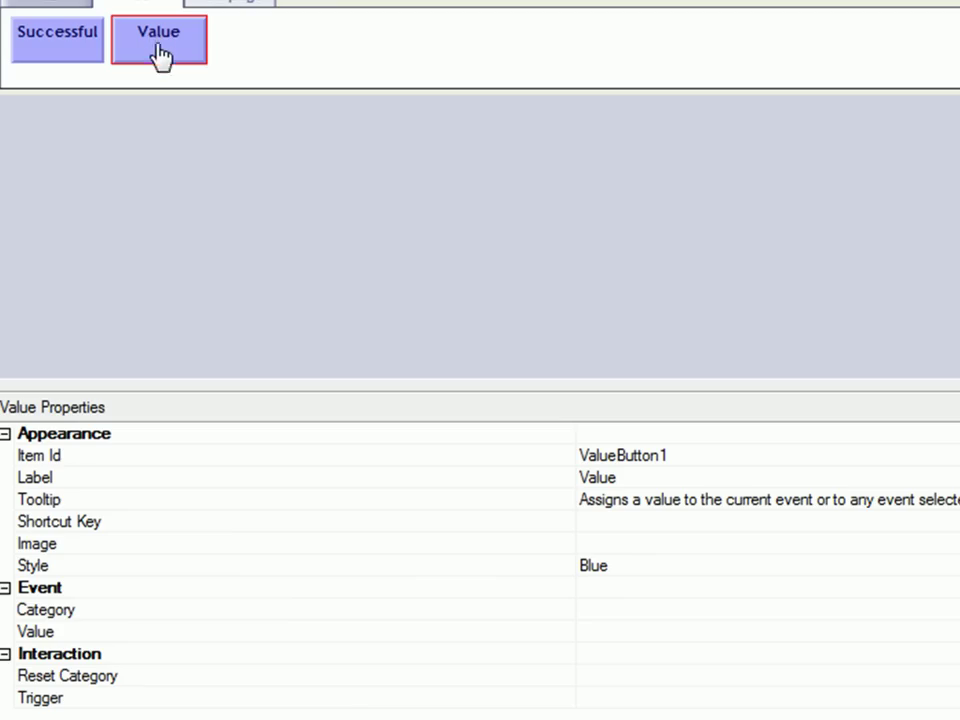
left_click(596, 477)
left_click(626, 477)
type("Unsucces")
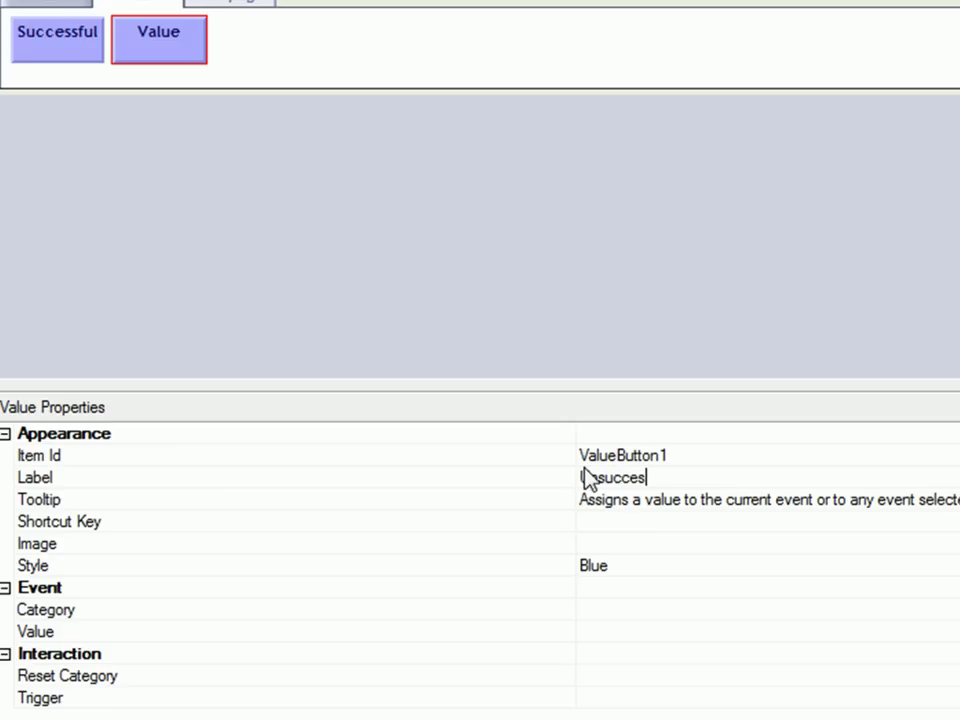
type("sful")
left_click(703, 582)
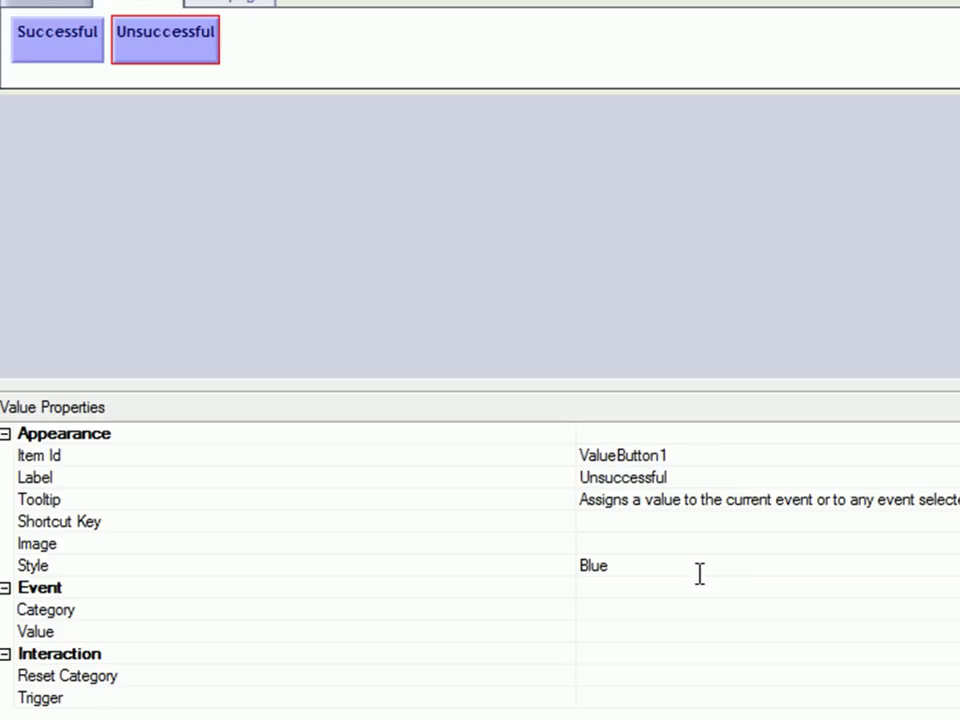
Set the Successful button's trigger to the first untitled tab, PropertyPage0
left_click(58, 54)
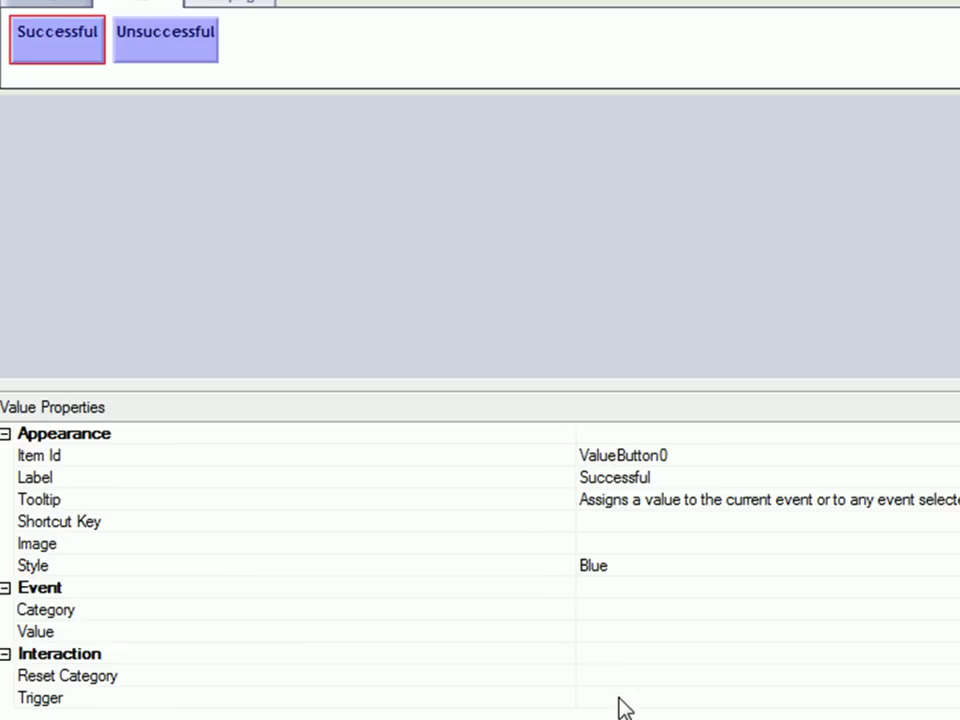
left_click(850, 697)
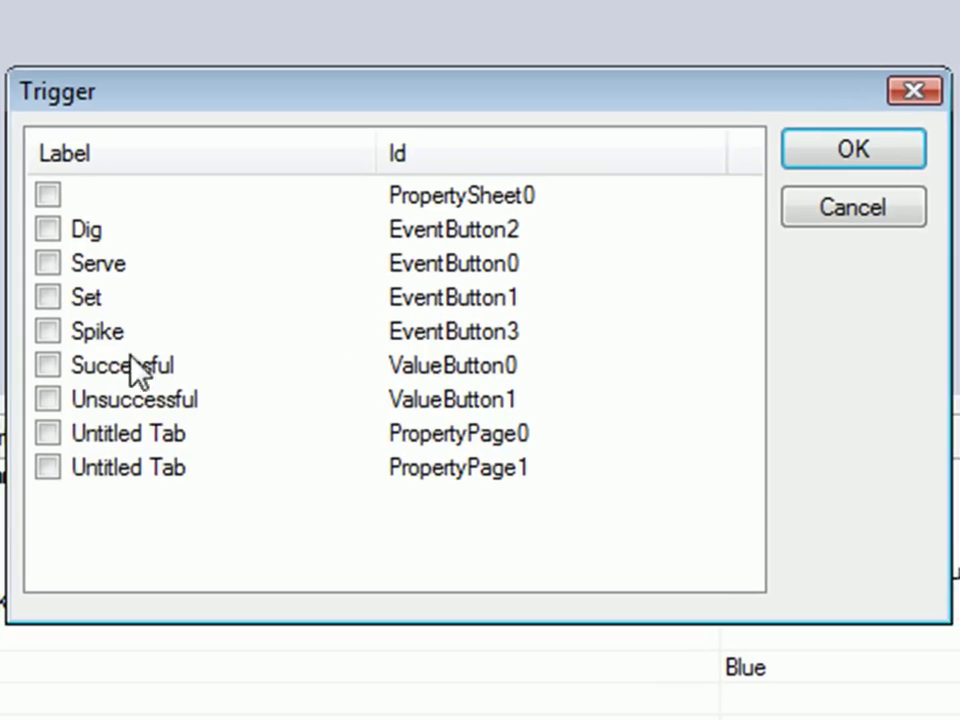
left_click(47, 433)
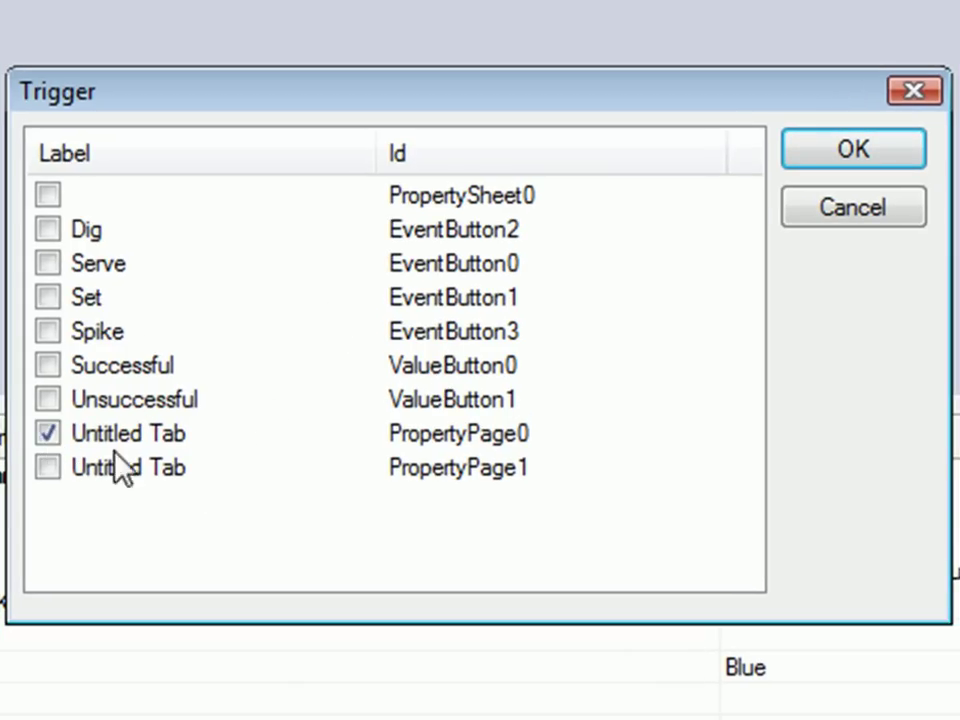
left_click(823, 150)
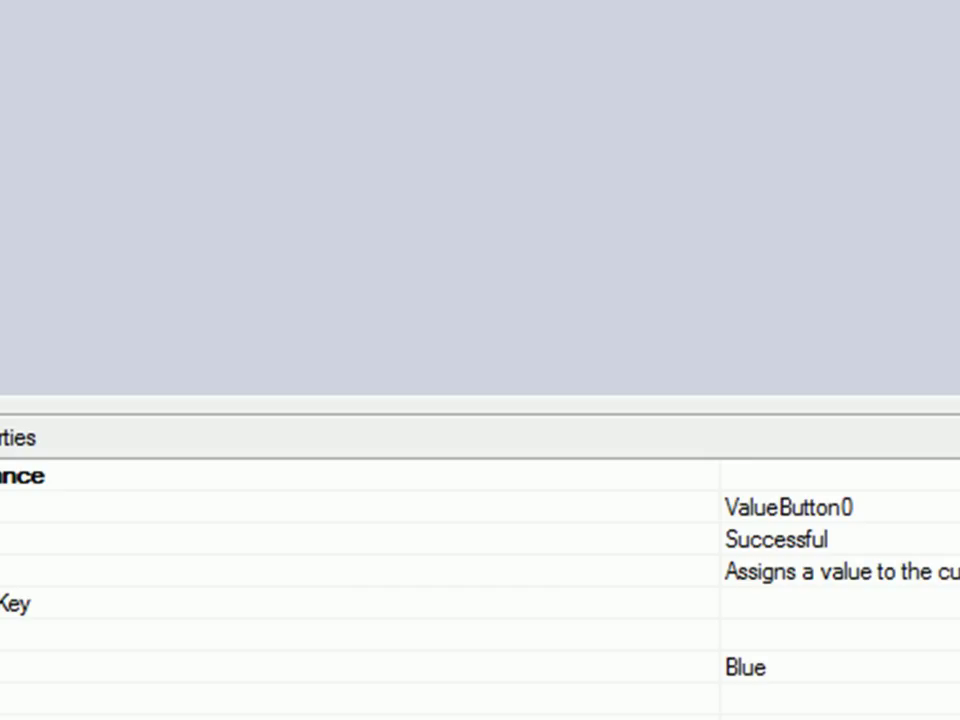
Set the Unsuccessful button's trigger to the first untitled tab, PropertyPage0, and deselect the button
key("Tab")
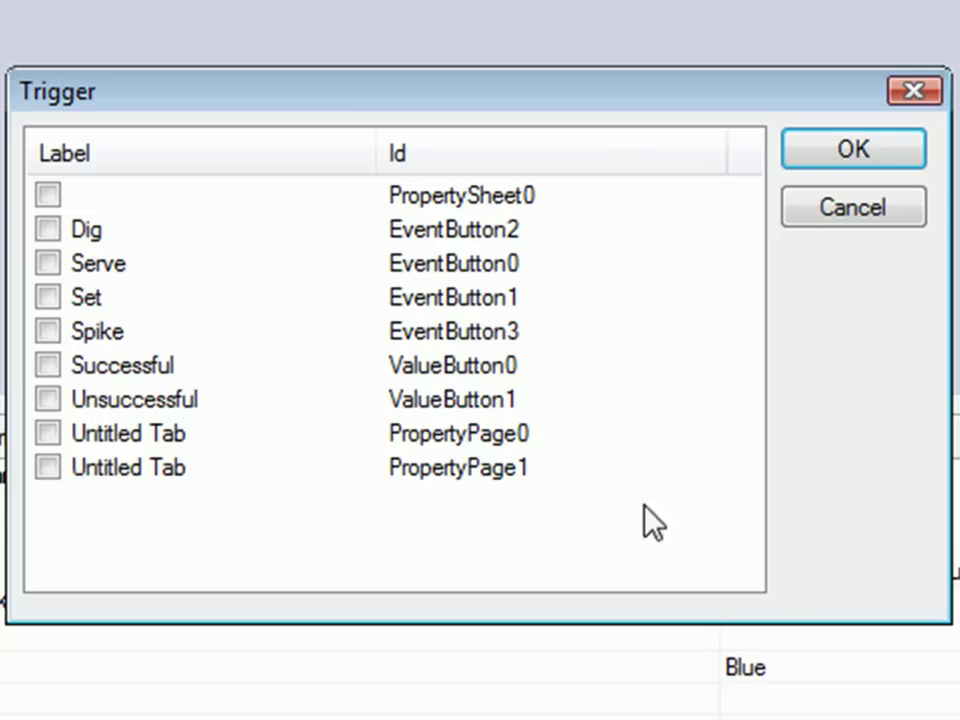
left_click(45, 437)
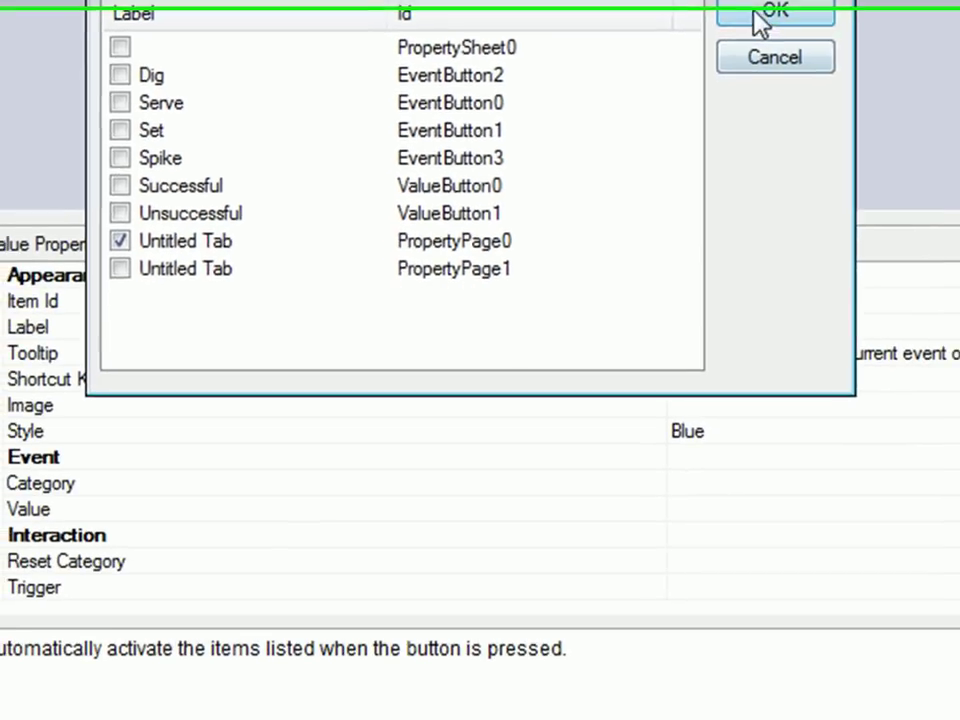
left_click(770, 12)
left_click(710, 8)
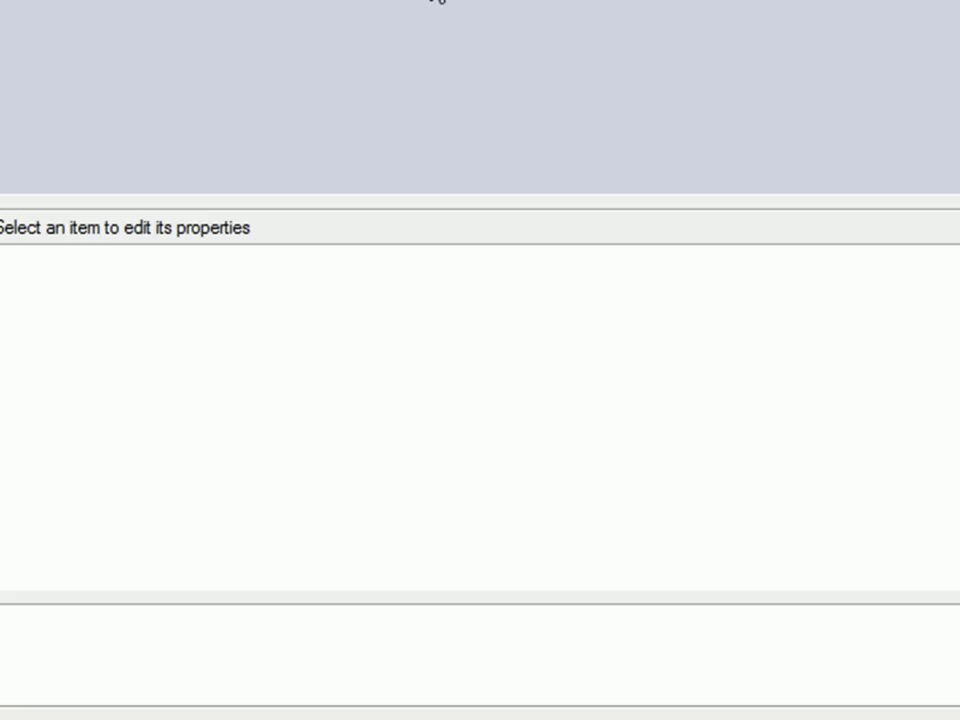